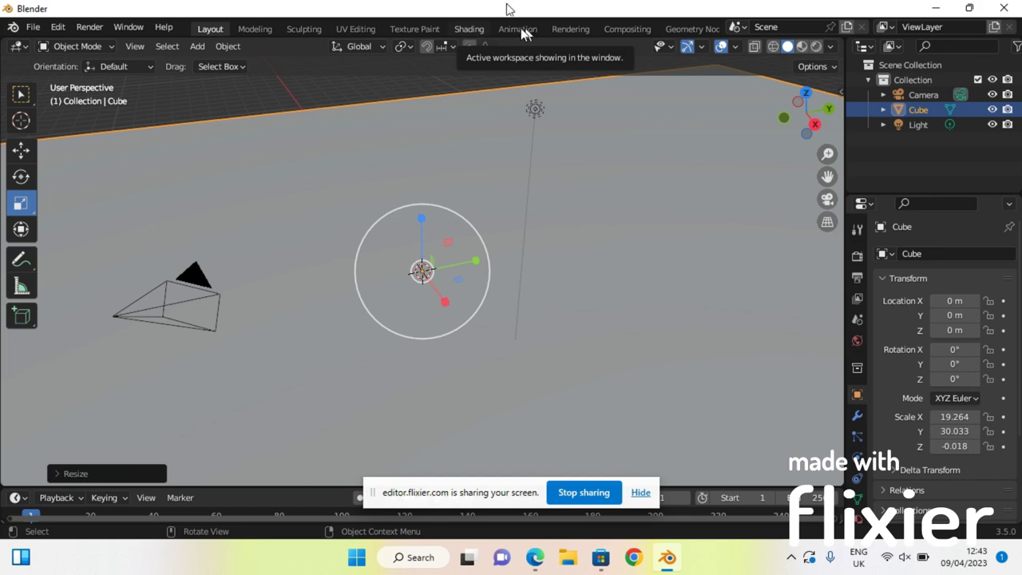
Open Blender from its Microsoft Store listing and dismiss the splash screen.
click(517, 29)
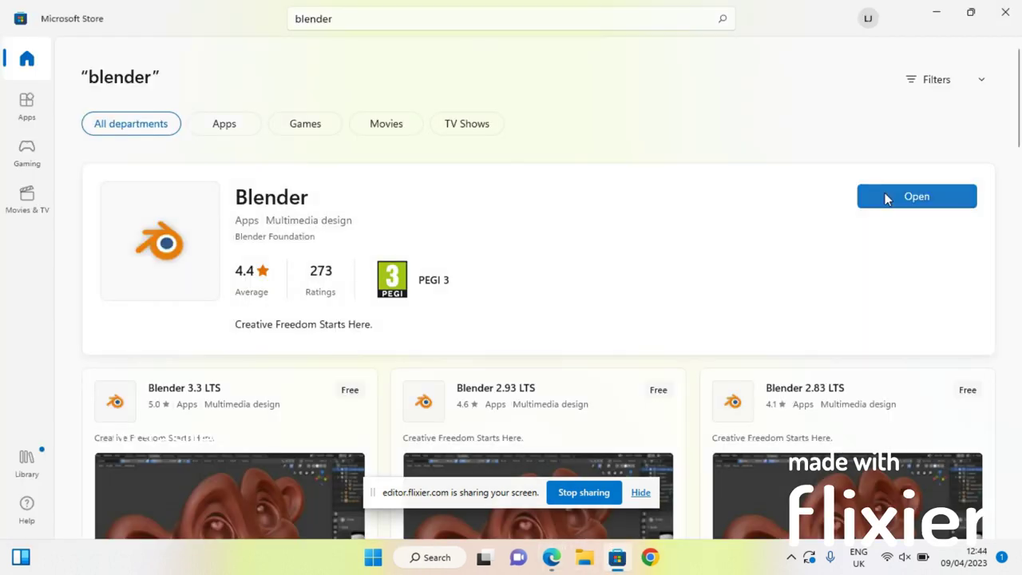
click(886, 198)
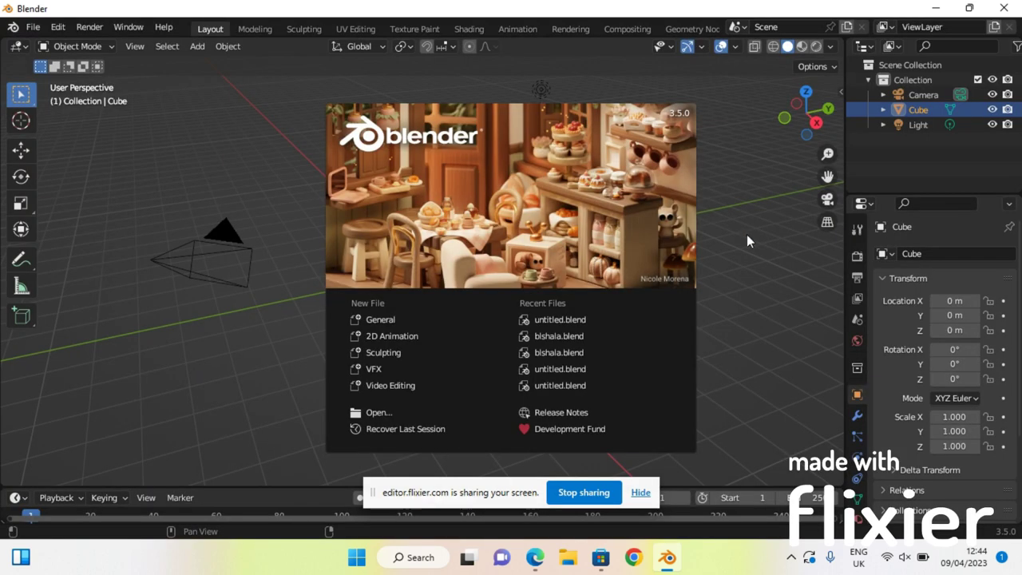
click(747, 234)
Scale the default cube into a thin floor slab, about 21.02 in X, 150.44 in Y and 0.02 in Z.
drag(423, 220, 265, 190)
key(s)
key(y)
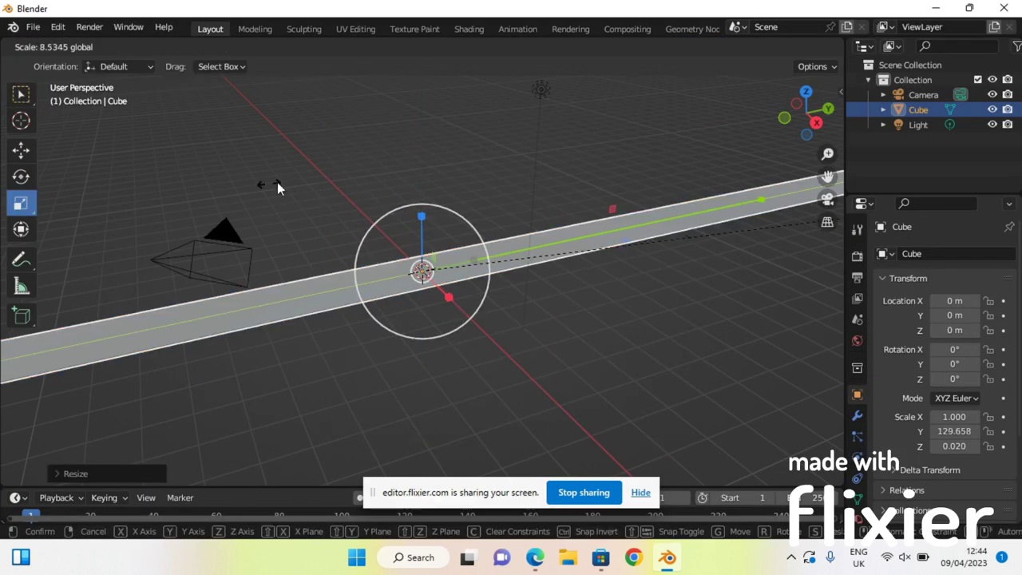
drag(445, 297, 793, 126)
click(449, 218)
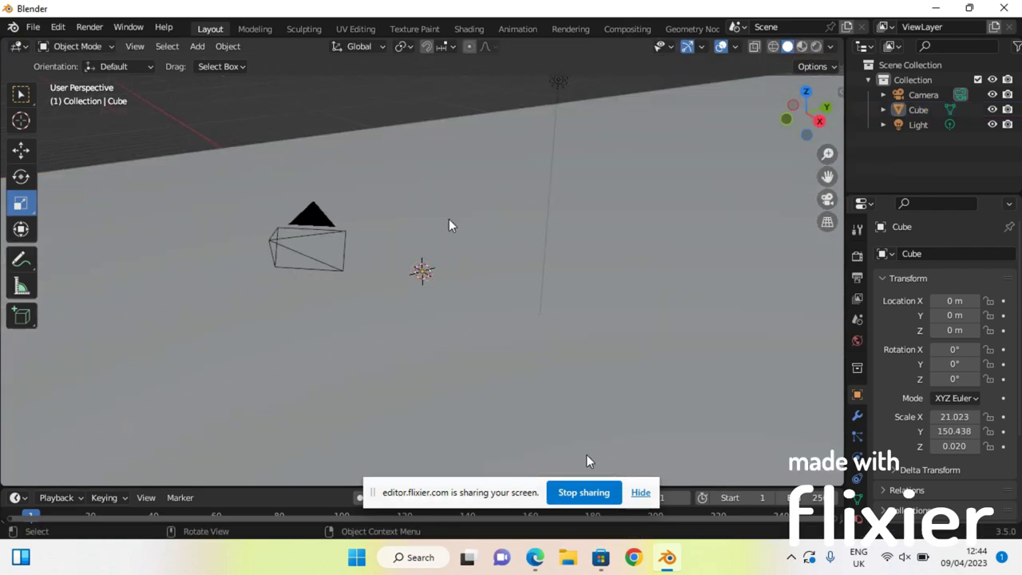
Add a second cube, scale its height to 1.048 and place it on the floor at about X -0.37, Y 0.20, Z 0.92.
click(198, 46)
mouse_move(219, 64)
click(342, 78)
drag(423, 260, 423, 228)
click(21, 151)
click(424, 227)
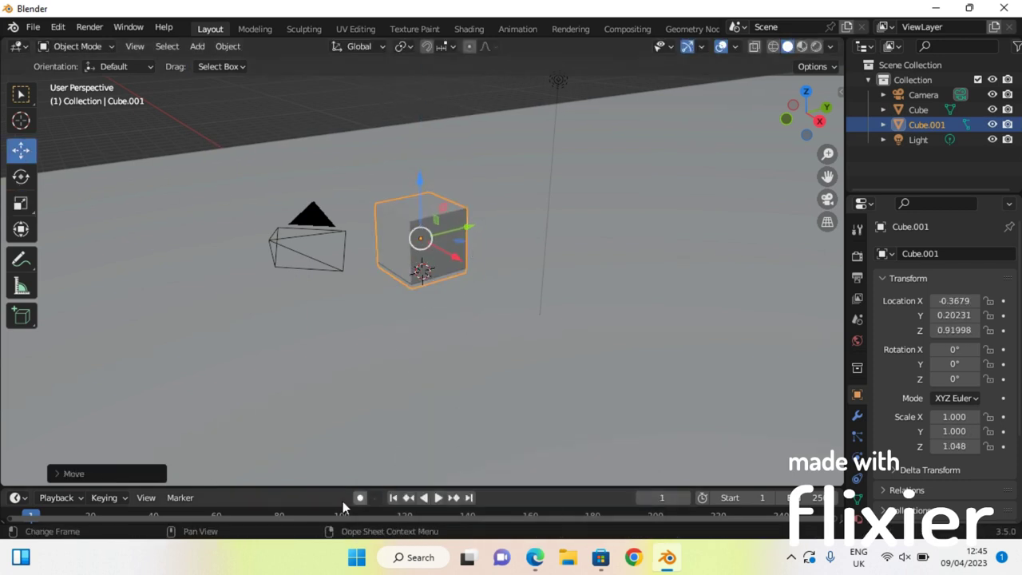
Enlarge the timeline and insert a Location, Rotation & Scale keyframe for the new cube at frame 1.
drag(342, 488, 315, 376)
key(i)
click(302, 326)
At frame 7, squash the small cube to a Z scale of 0.470, lower it to about Z 0.42 and keyframe the pose.
key(space)
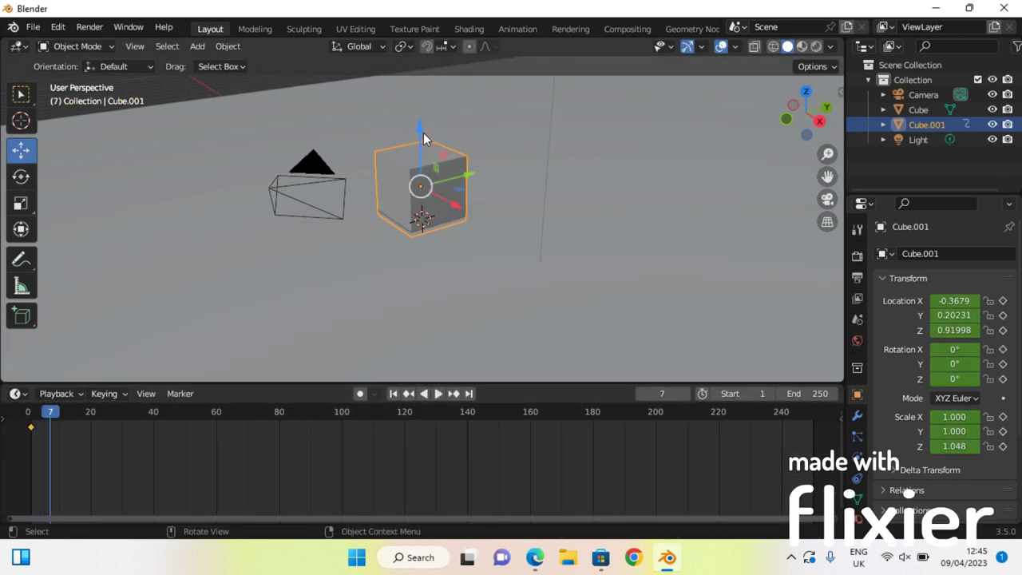
click(20, 204)
drag(421, 129, 418, 204)
key(i)
click(21, 150)
key(i)
click(355, 165)
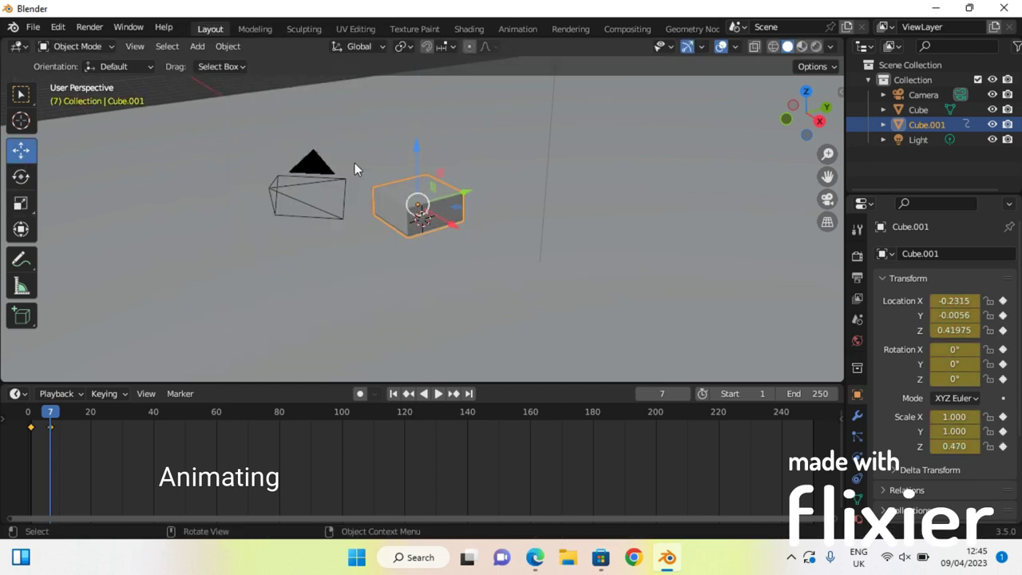
Preview the squash, advance to frame 9 and scale the small cube's height to 0.896.
click(14, 413)
key(space)
key(space)
click(22, 203)
drag(417, 144, 417, 93)
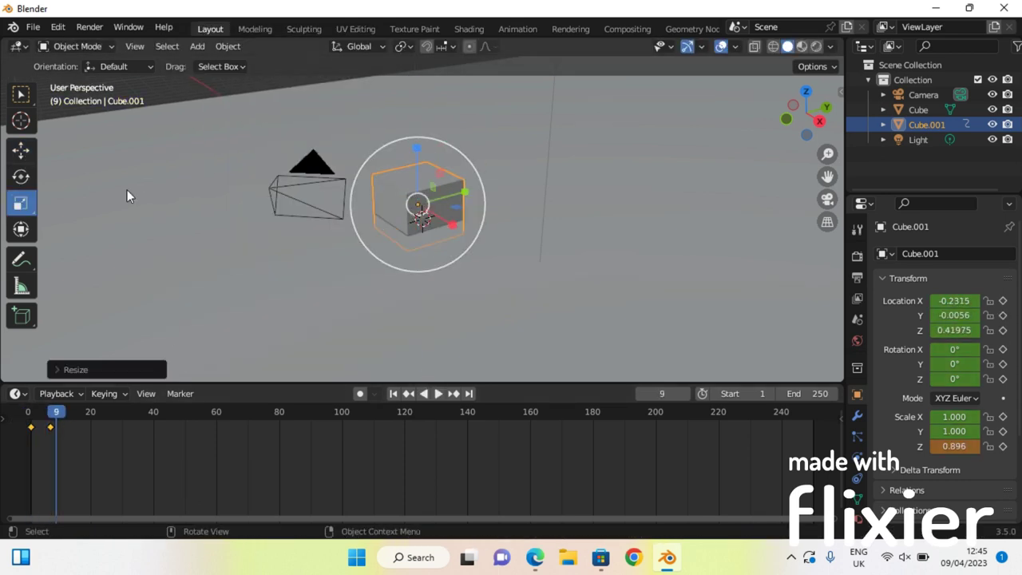
Raise the cube to about Z 1.62, tilt it to about -26.7°, 12.5°, -16.6° and insert a Location, Rotation & Scale keyframe at frame 9.
click(21, 150)
drag(418, 204, 569, 202)
click(21, 176)
key(i)
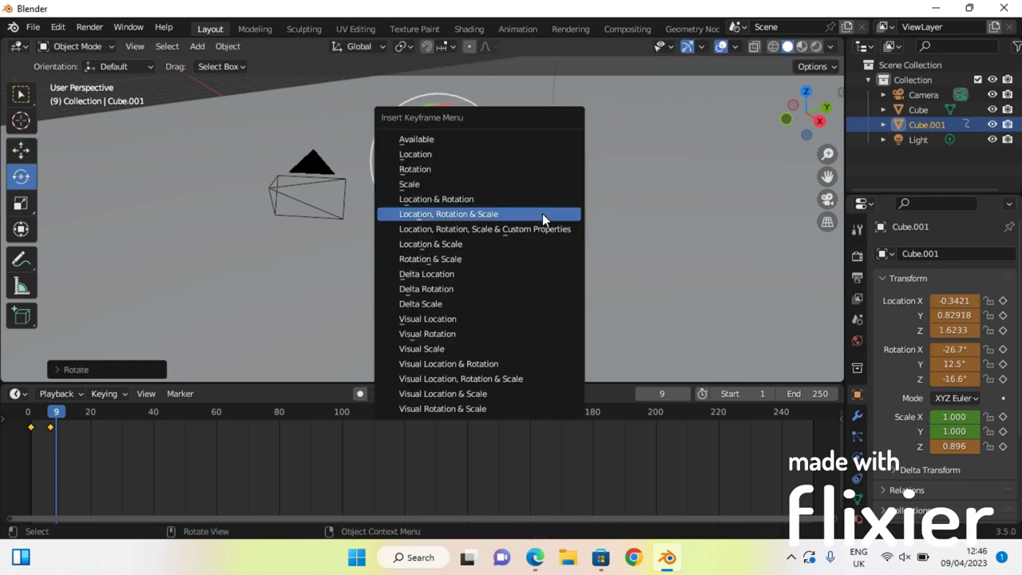
click(543, 214)
At frame 12, lower the cube to about Z 0.92, rotate it to about -1.18°, 0.76°, -0.65° and keyframe the pose.
click(65, 412)
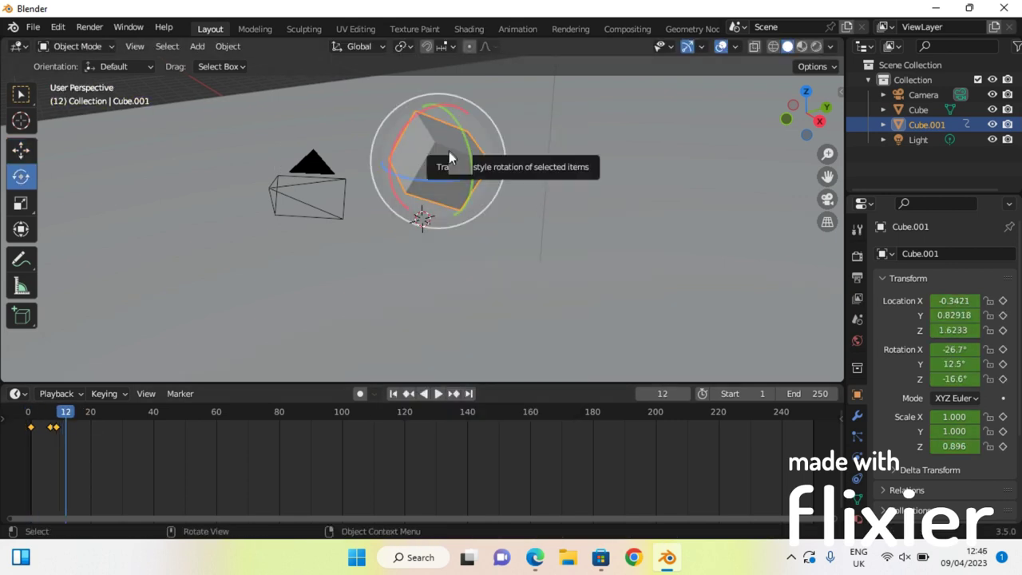
click(21, 150)
drag(438, 160, 432, 180)
click(21, 177)
drag(410, 244, 451, 249)
click(20, 151)
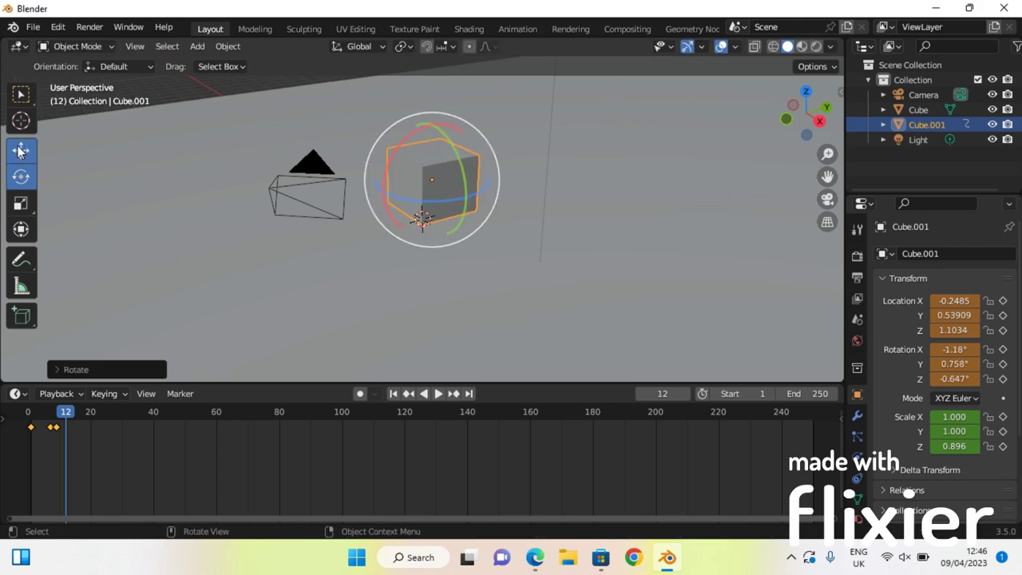
click(21, 149)
drag(431, 180, 435, 195)
Check the cube through the camera in the Animation workspace, selecting the camera, and return to Layout.
click(507, 28)
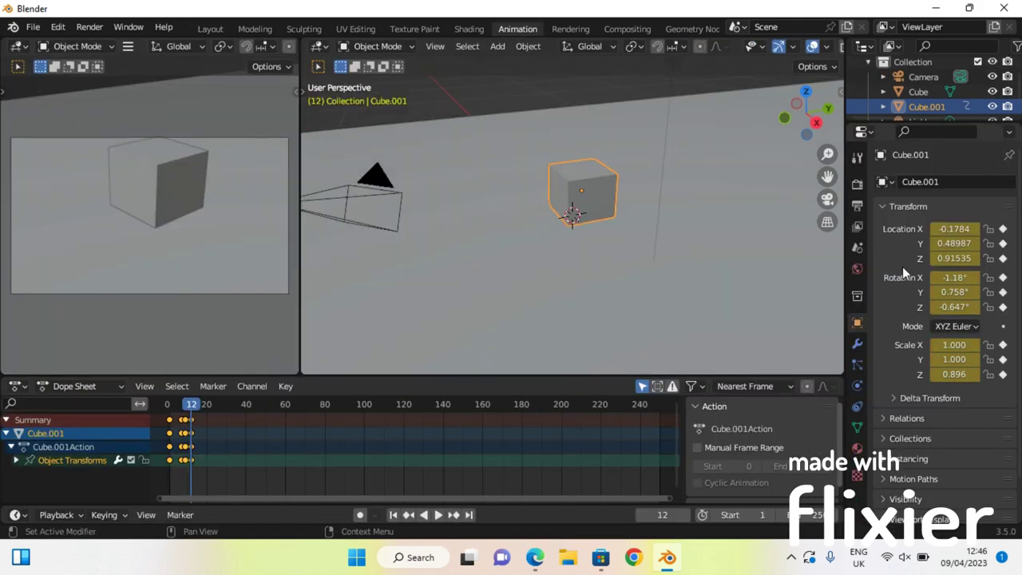
click(375, 183)
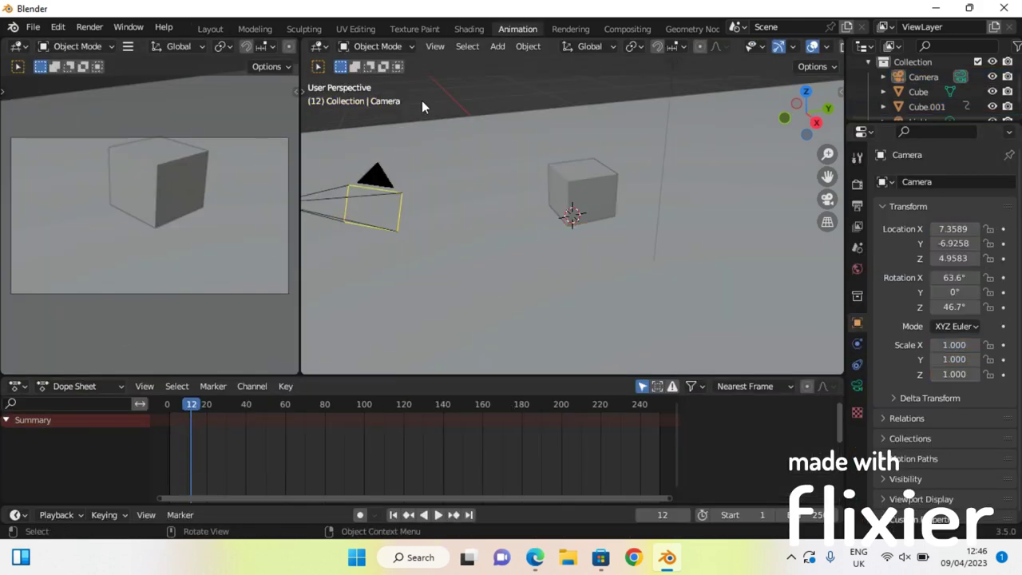
click(210, 28)
At frame 15, move the cube to about X -1.05, Y -0.13, Z 1.76, rotate it to 15°, -11.2°, 7.09° and keyframe it.
click(434, 190)
mouse_move(66, 413)
mouse_down()
mouse_move(56, 414)
mouse_move(75, 413)
mouse_up()
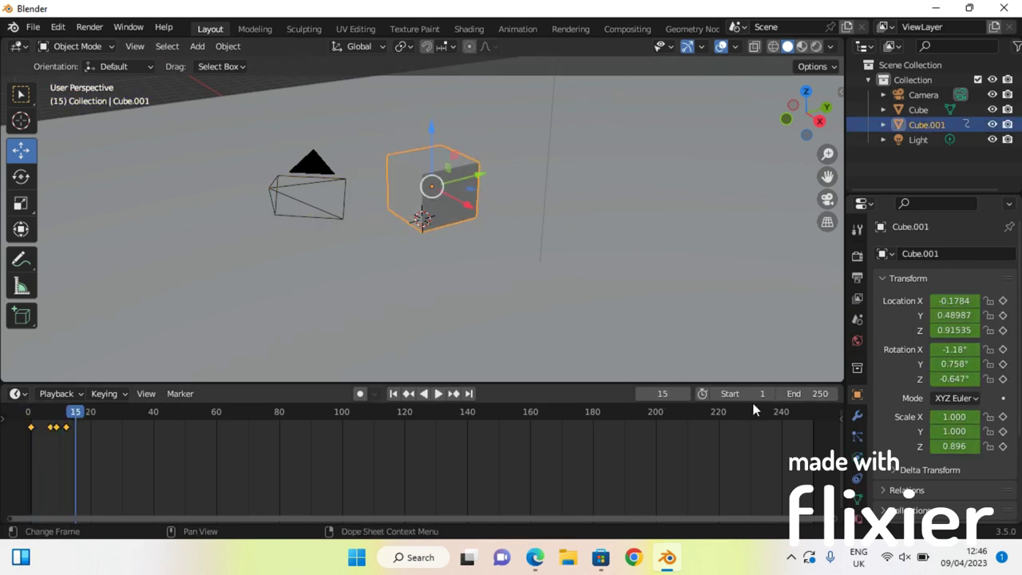
drag(435, 190, 406, 167)
click(21, 177)
drag(369, 224, 399, 232)
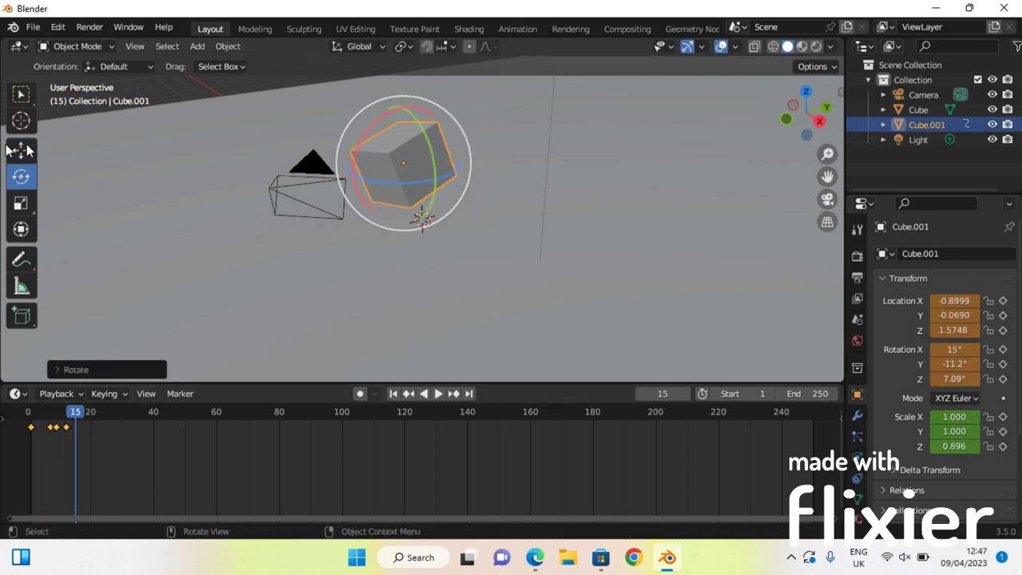
click(18, 149)
key(i)
click(492, 146)
At frame 18, lower the cube to about X -0.28, Y 0.34, Z 0.92.
key(Right)
key(Right)
key(Right)
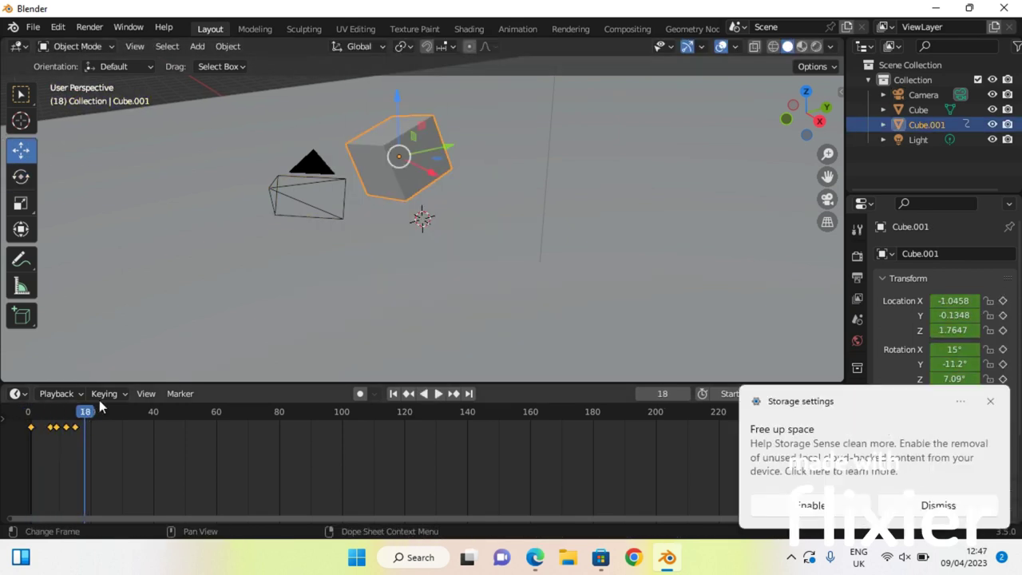
key(g)
click(431, 220)
Rotate the cube to about 0.34°, -0.22°, 0.19°, move it to about X -0.44, Y -0.06, Z 0.74 and keyframe it at frame 18.
key(r)
key(r)
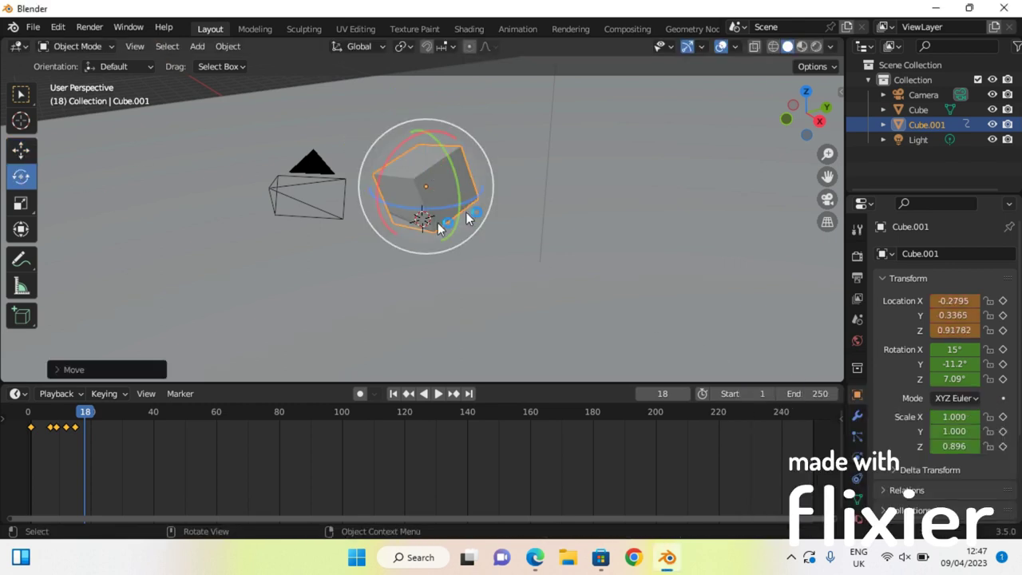
drag(463, 247, 462, 248)
click(85, 415)
drag(433, 214, 412, 225)
click(20, 150)
key(g)
click(348, 135)
key(i)
click(348, 135)
At frame 30, rotate the cube to about -62.7° in Z and keyframe its pose.
key(Right)
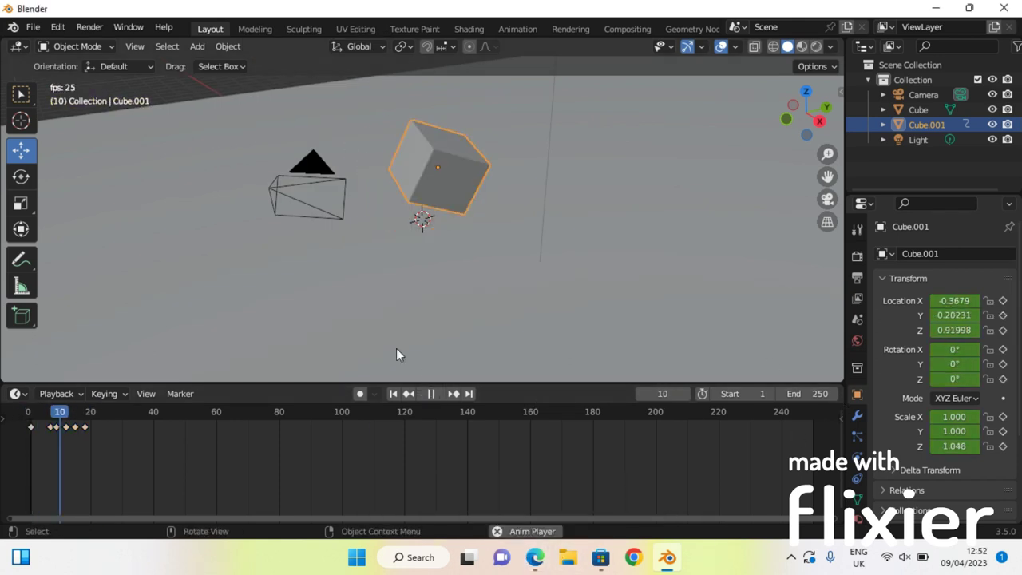
click(122, 423)
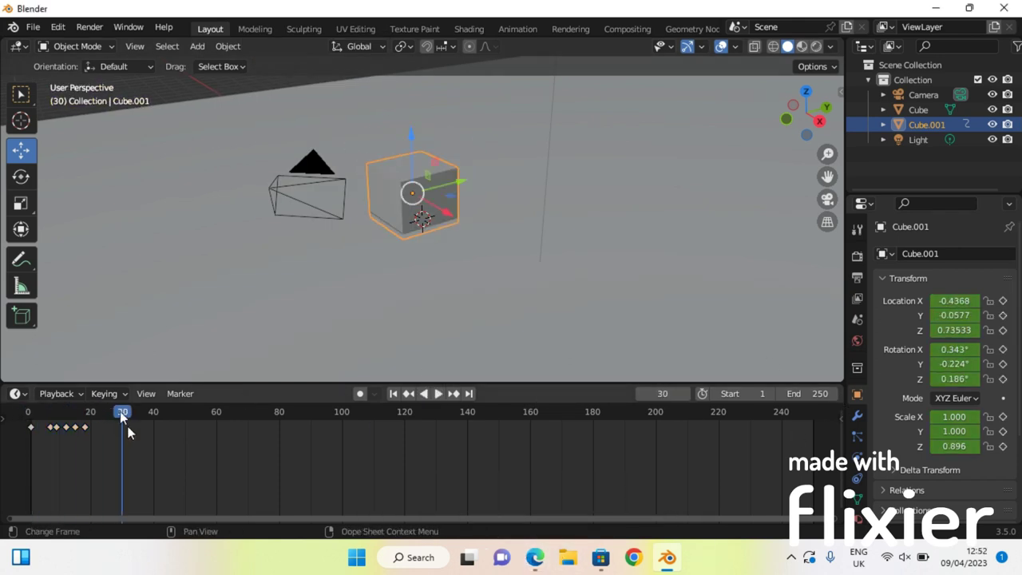
key(shift+space)
key(r)
drag(424, 217, 357, 141)
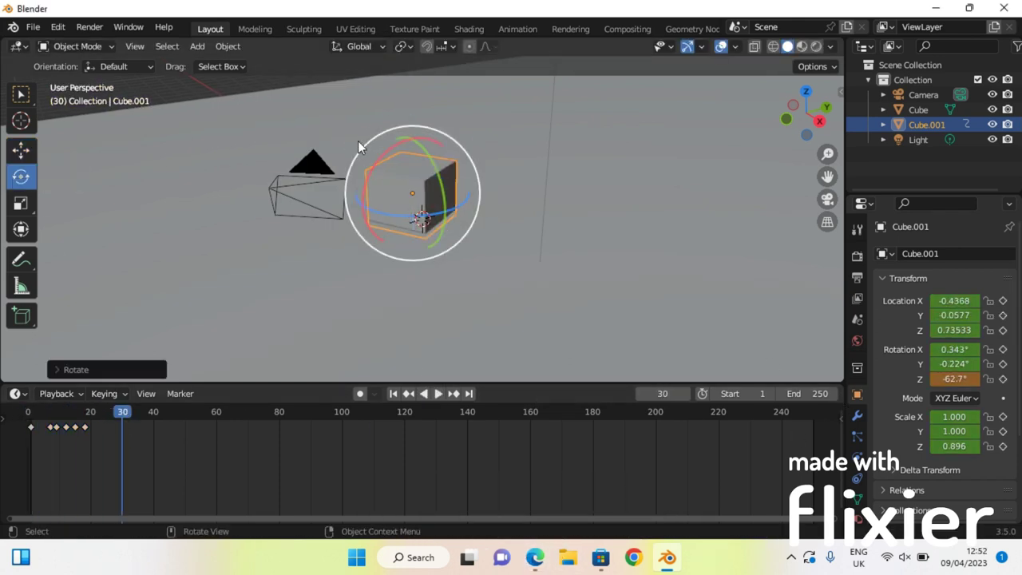
key(i)
click(358, 140)
At frame 35, rotate the cube to about -13°, -8.81°, -68.9° and keyframe the pose.
click(138, 415)
drag(472, 166, 488, 190)
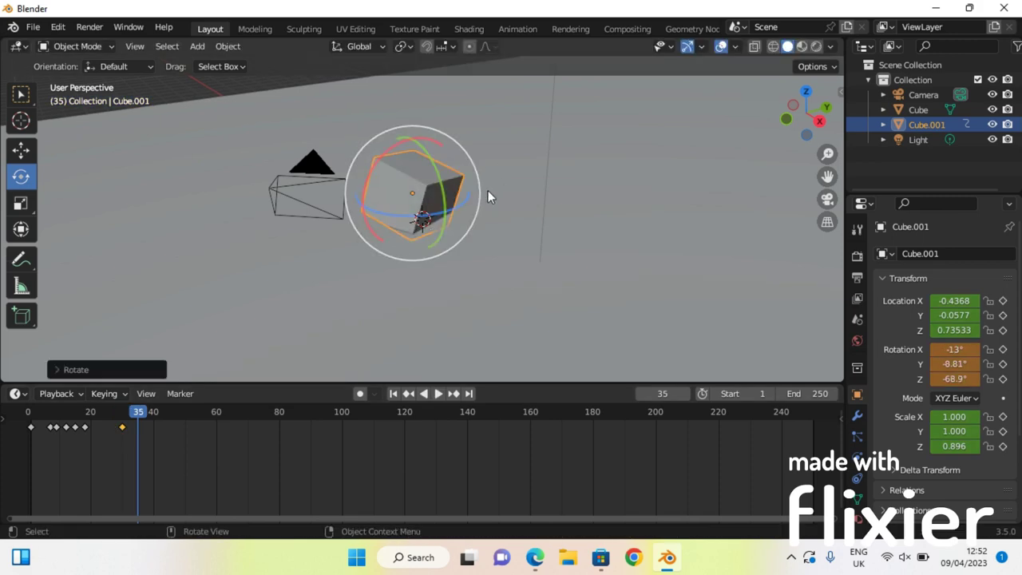
click(518, 28)
click(210, 29)
key(i)
click(501, 177)
Play the animation from the start, stop at frame 39, rotate the cube to about -7.62°, -12.9°, -52.7° and keyframe it.
click(31, 413)
key(space)
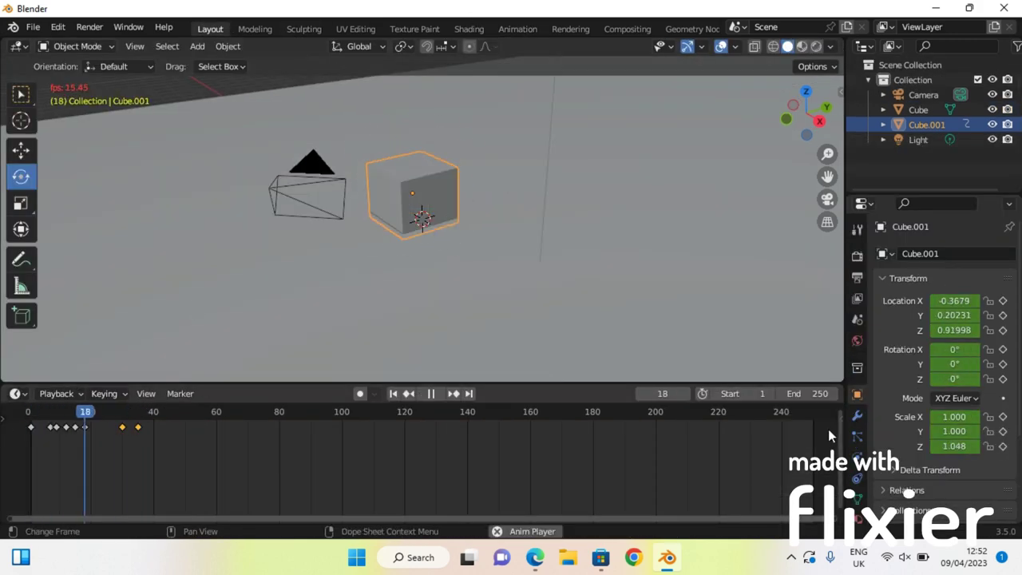
key(space)
drag(375, 249, 406, 247)
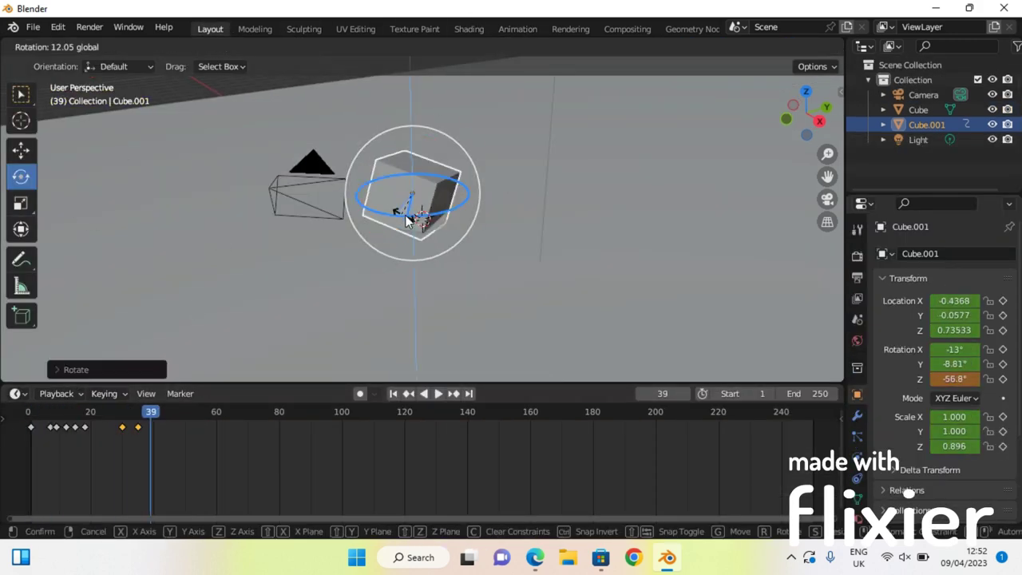
click(515, 28)
click(210, 29)
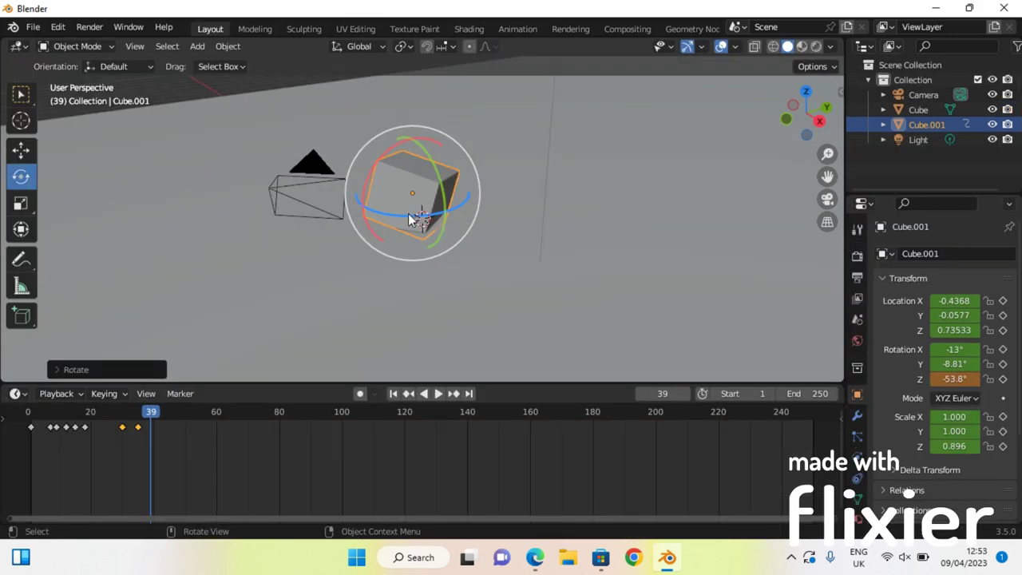
drag(444, 202, 443, 195)
click(515, 29)
click(210, 29)
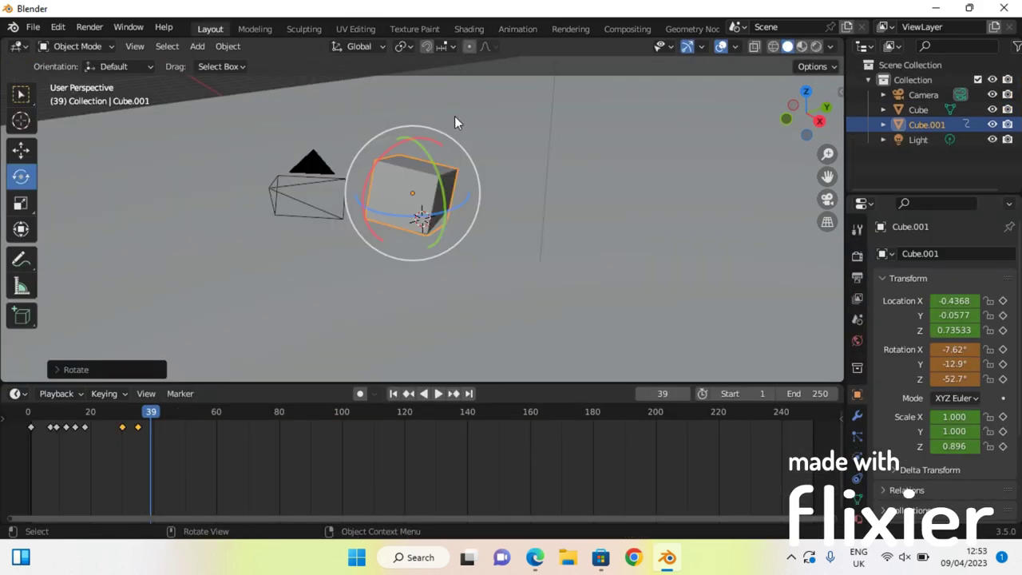
key(i)
click(453, 116)
Play on to frame 47, rotate the cube to about -3.36°, -16°, -45.7° and keyframe the pose.
click(770, 416)
key(space)
key(space)
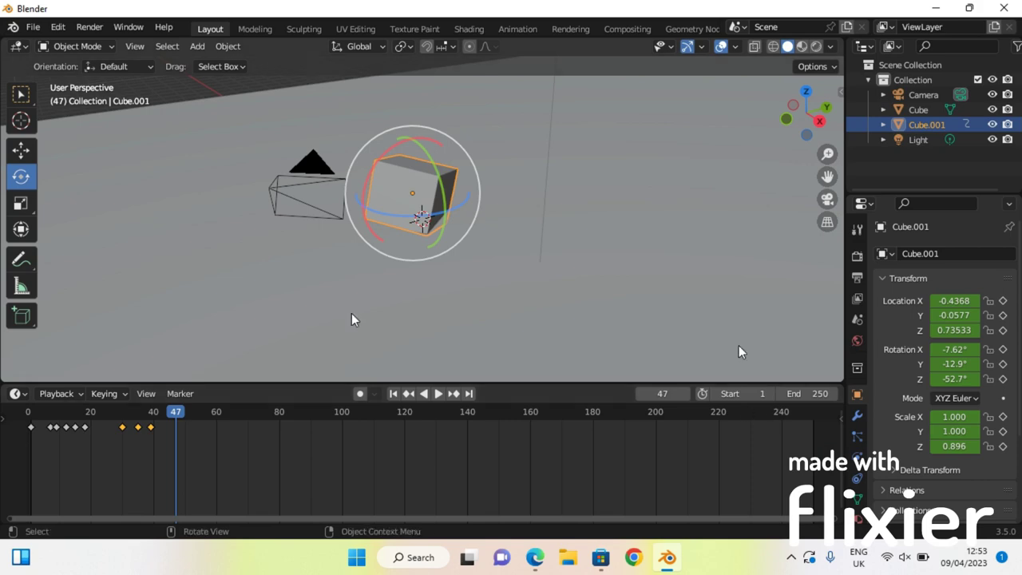
drag(444, 231, 420, 216)
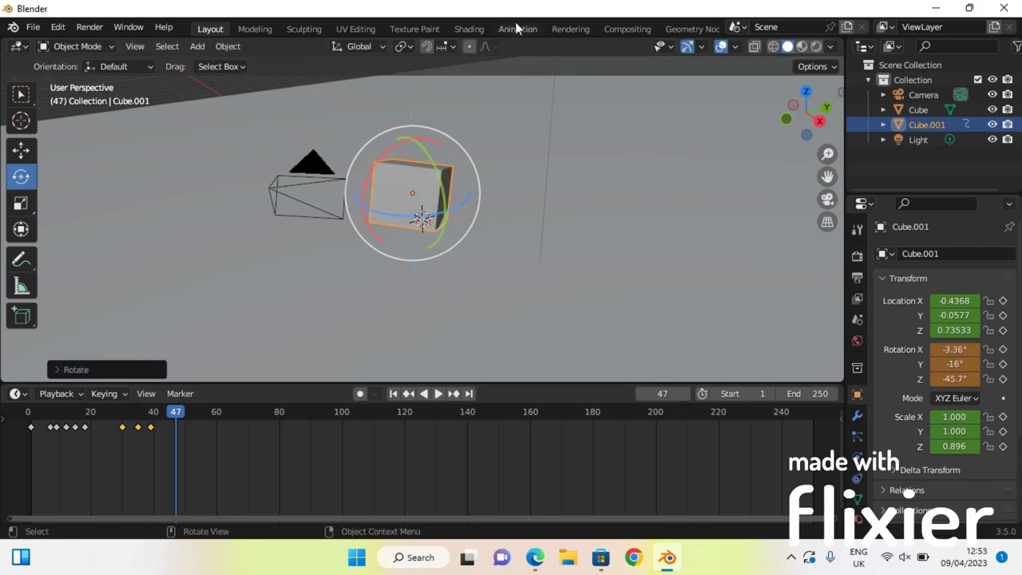
click(516, 29)
click(210, 29)
key(i)
click(514, 183)
Play back the cube's animation and return to frame 0.
click(786, 418)
key(space)
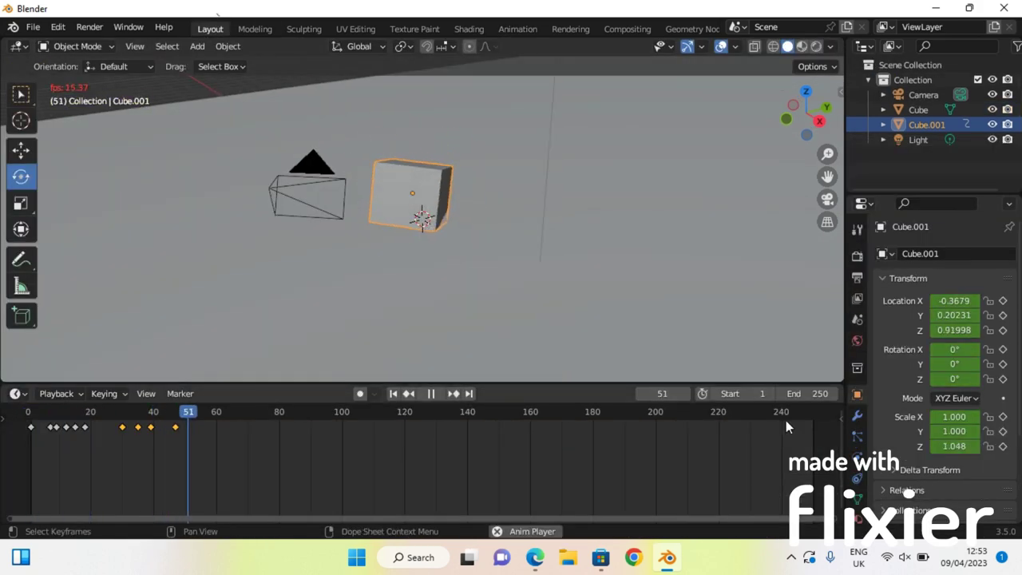
key(space)
drag(279, 413, 28, 413)
In the Animation workspace, select the camera and move it farther back so its view takes in more of the floor.
click(518, 28)
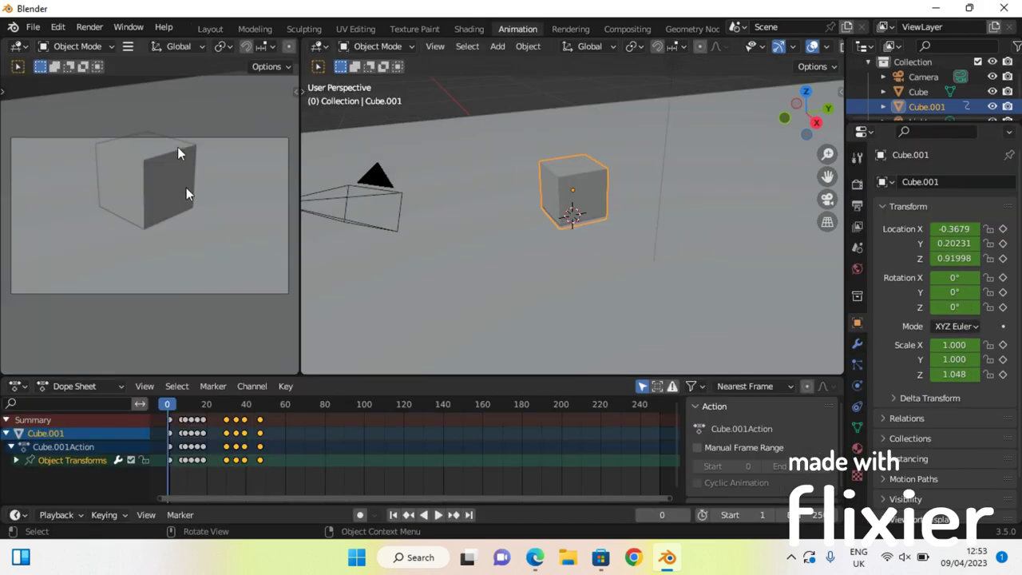
click(389, 214)
click(377, 190)
drag(378, 182, 300, 162)
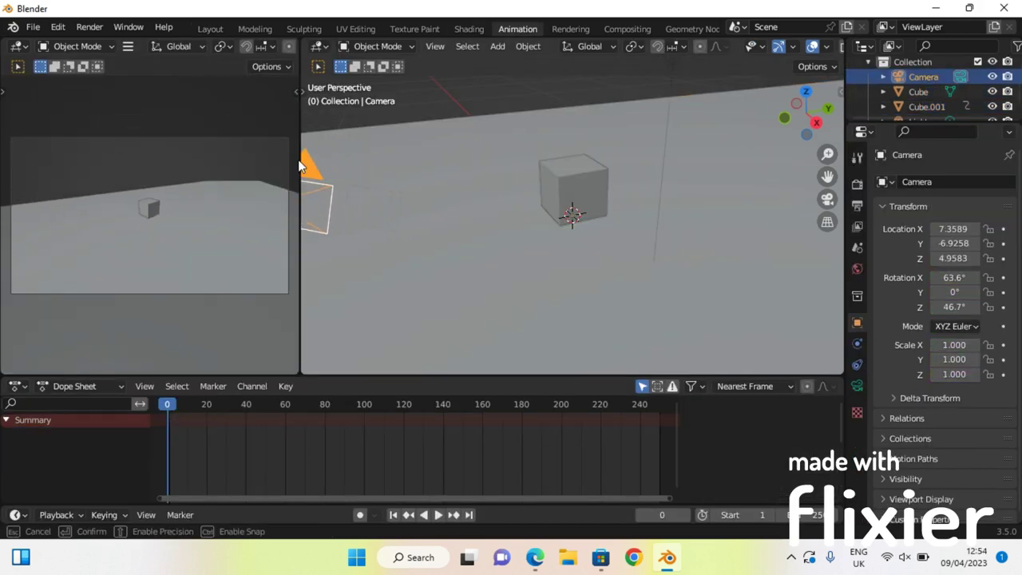
key(Escape)
Review the scene in the Layout and Animation workspaces, selecting the floor and starting playback.
click(210, 29)
click(422, 187)
click(518, 28)
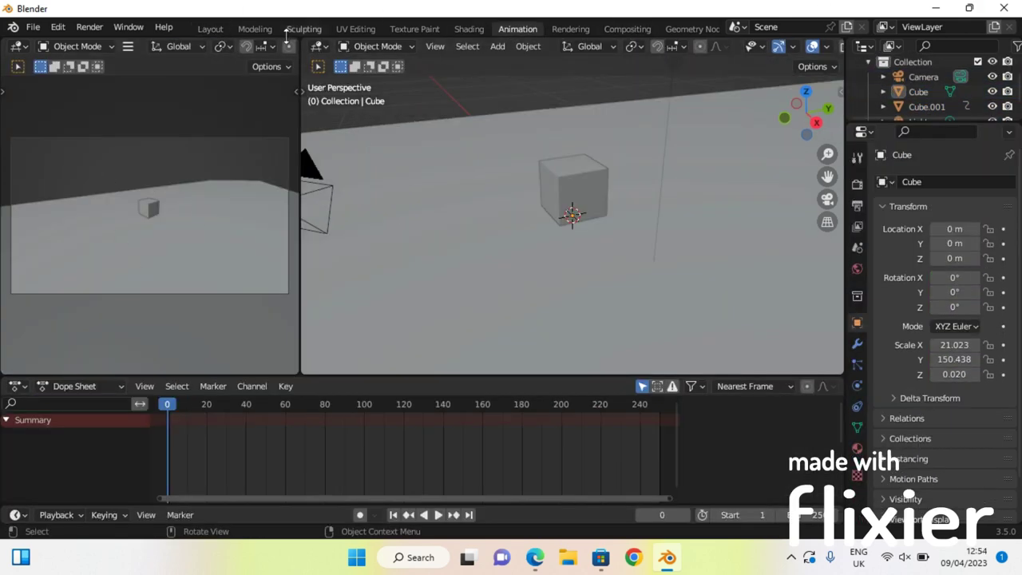
click(210, 28)
key(space)
click(524, 28)
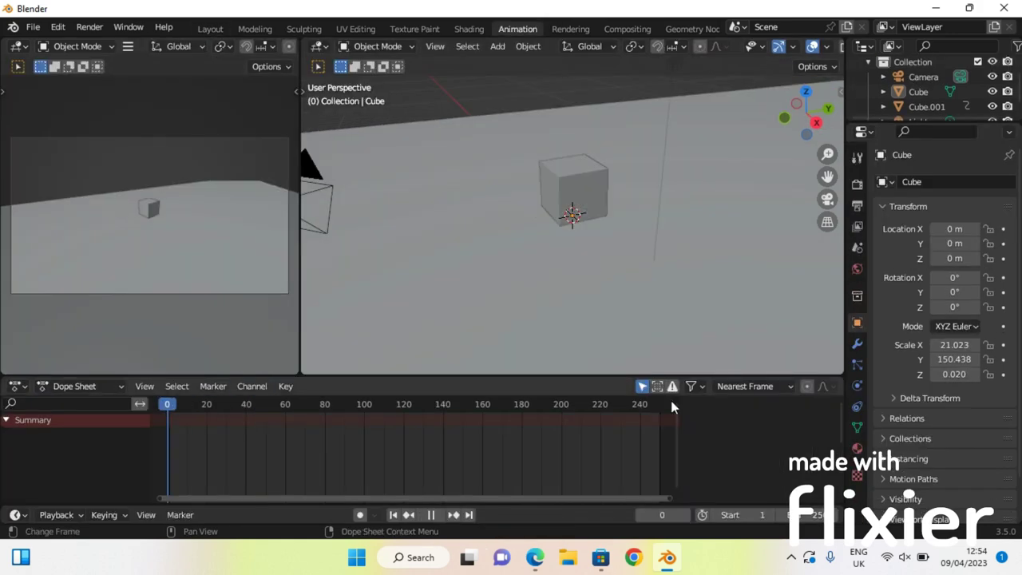
click(210, 29)
key(space)
At frame 54, rotate the selected cube to about 1.23°, 9.77°, -41.4° and lower it to about Z 0.53 m.
click(395, 198)
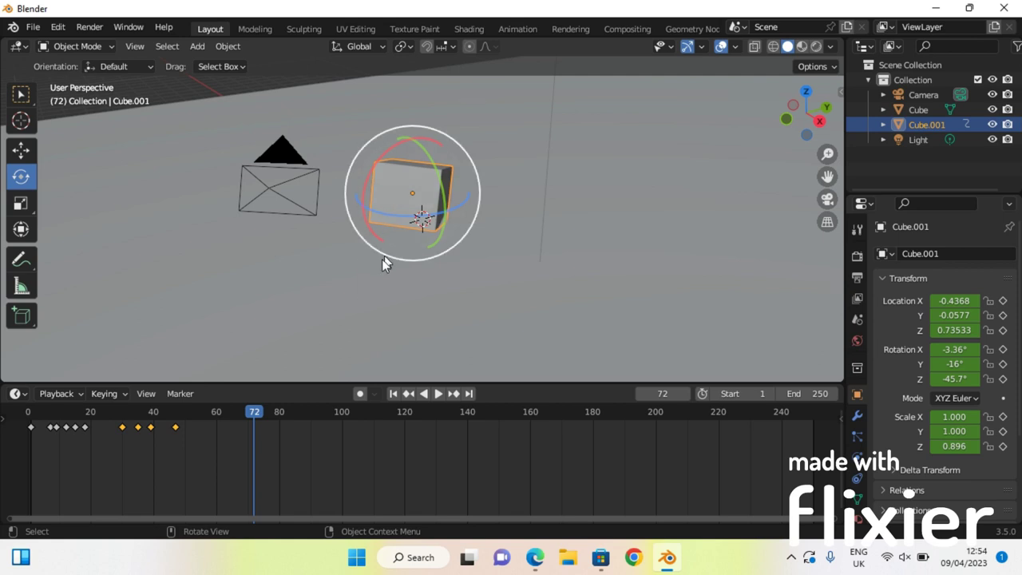
drag(382, 258, 367, 282)
drag(40, 415, 197, 420)
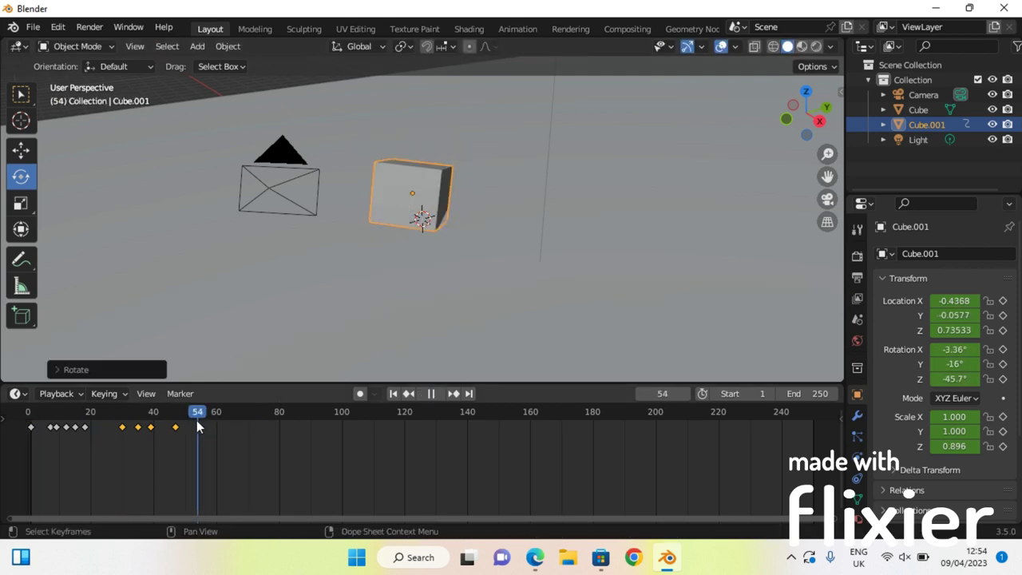
drag(440, 164, 434, 180)
drag(380, 158, 374, 178)
drag(446, 195, 409, 202)
click(14, 147)
drag(800, 123, 655, 116)
Refine the cube's rotation to about -2.51°, -2.21°, -45.2°, raise it to about Z 0.69 m, and keyframe the pose at frame 54.
click(11, 182)
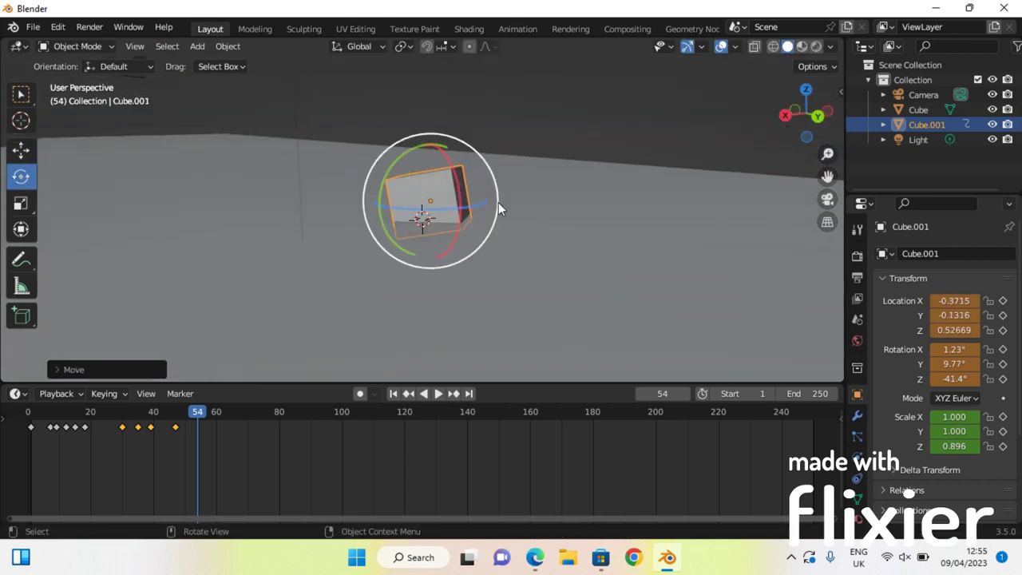
drag(499, 203, 497, 216)
click(16, 149)
drag(429, 203, 428, 195)
drag(801, 125, 128, 150)
key(shift+space)
key(r)
drag(480, 188, 482, 210)
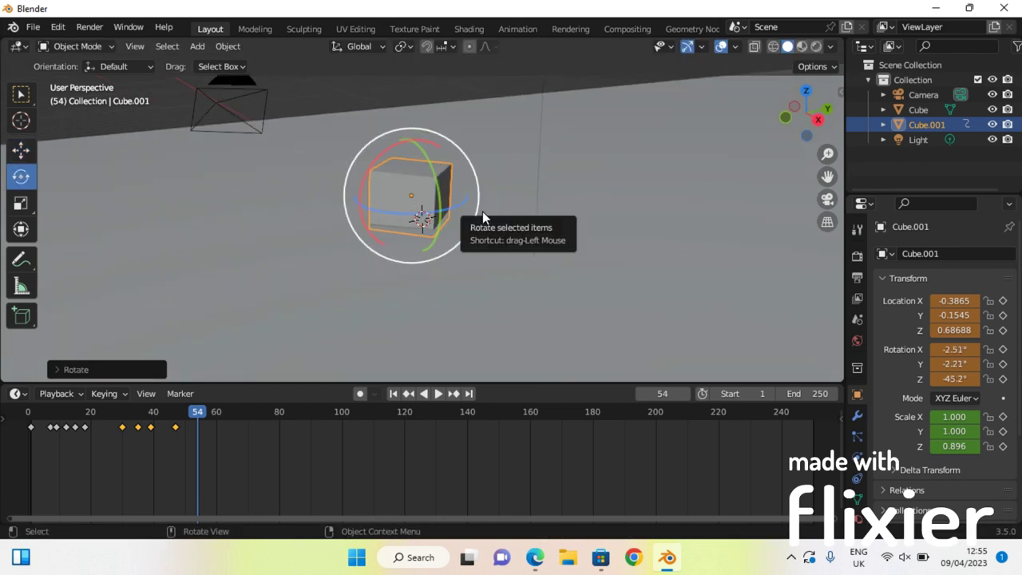
key(i)
click(481, 211)
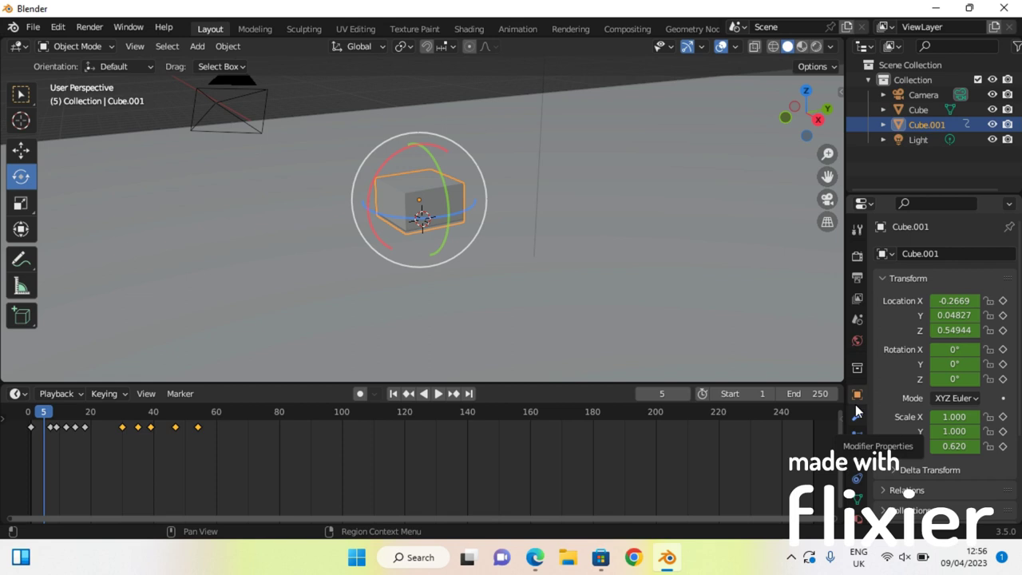
Play on to frame 67, adjust the cube's tilt slightly and keyframe the pose.
key(space)
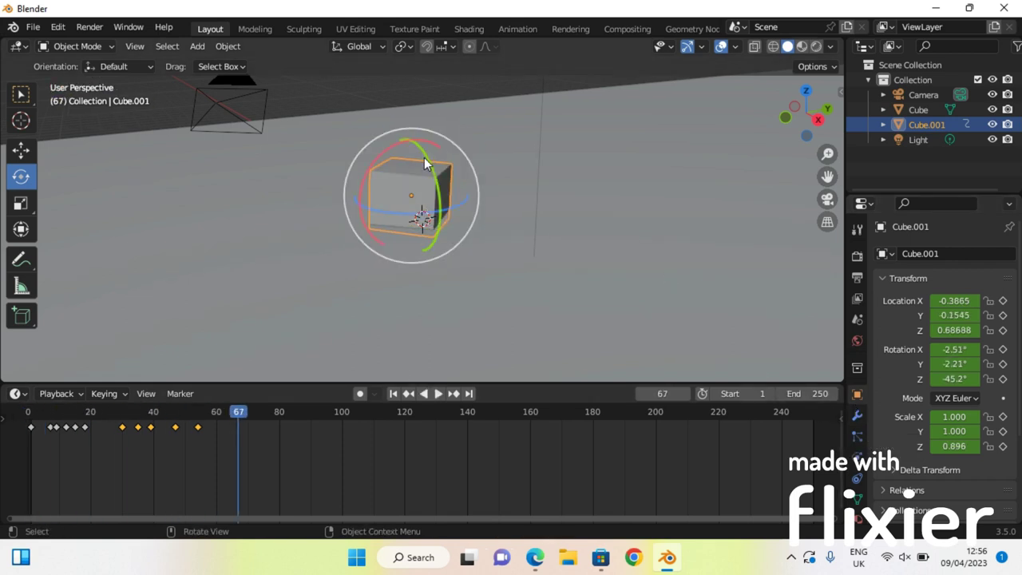
drag(424, 158, 427, 161)
drag(361, 177, 359, 183)
drag(805, 124, 788, 136)
key(i)
click(379, 199)
At frame 71, spin the cube to about 90.7° around Z and keyframe the pose.
click(252, 414)
drag(408, 216, 593, 97)
key(i)
click(461, 270)
At frame 76, move the cube away across the floor and keyframe its new position.
drag(253, 412, 266, 413)
click(22, 152)
drag(460, 185, 648, 134)
key(i)
click(474, 133)
Try moving the cube along Y to about 14.56 m and check its placement from several angles and through the camera.
click(518, 29)
drag(787, 140, 413, 112)
click(211, 29)
drag(791, 134, 388, 187)
mouse_move(420, 150)
mouse_down()
mouse_move(411, 165)
mouse_move(420, 150)
mouse_up()
drag(790, 136, 216, 128)
drag(191, 237, 475, 267)
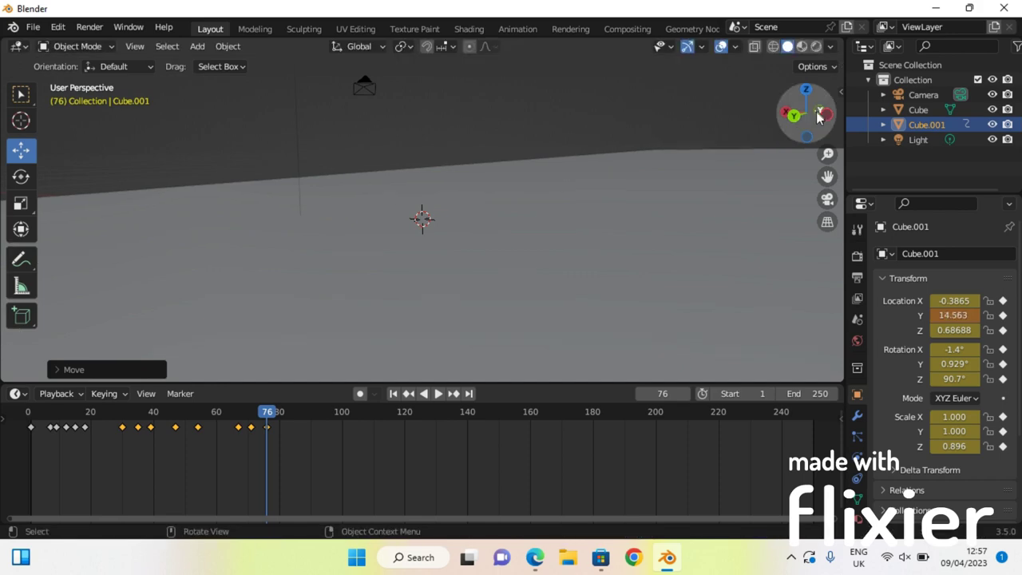
drag(818, 117, 413, 139)
click(518, 29)
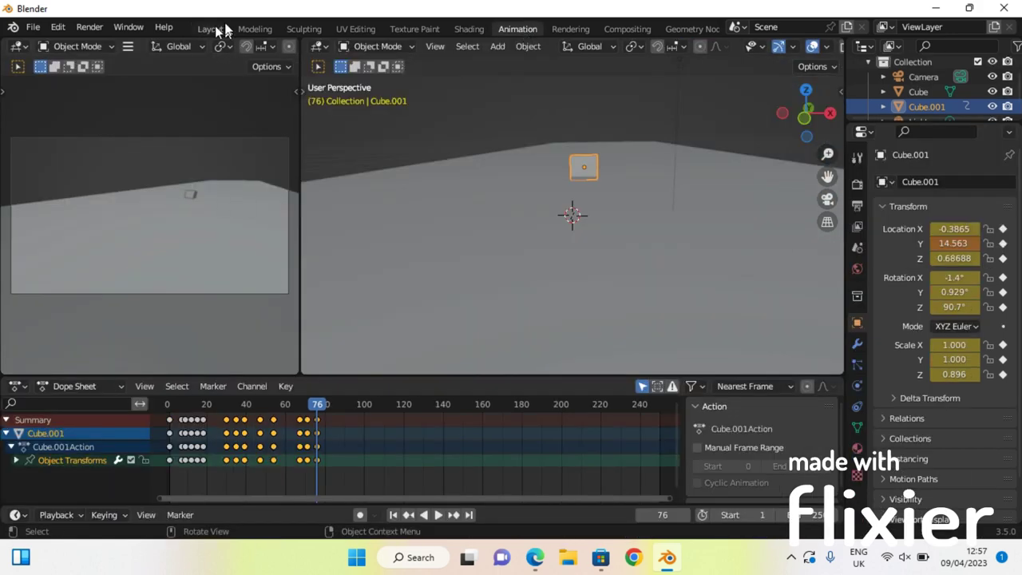
Keyframe the cube at about Y 7.34 m, advance to frame 85, spin it to about -82.1° around Z and keyframe that pose.
click(224, 29)
drag(277, 411, 295, 411)
key(i)
click(437, 235)
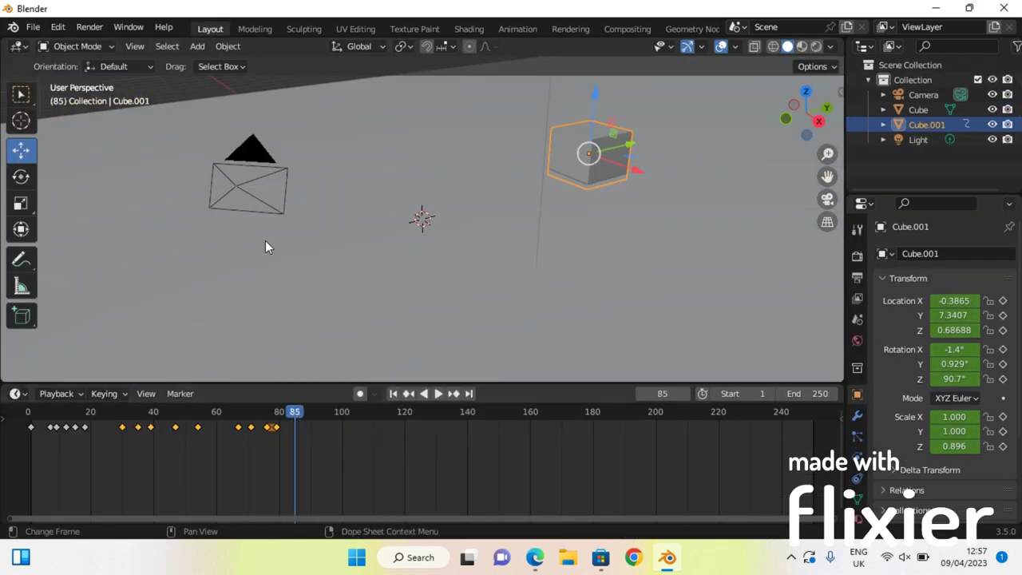
drag(601, 174, 554, 173)
key(i)
click(451, 284)
Play back the animation from the start in the Layout and Animation workspaces, and return to frame 0 in Layout.
key(shift+Left)
key(space)
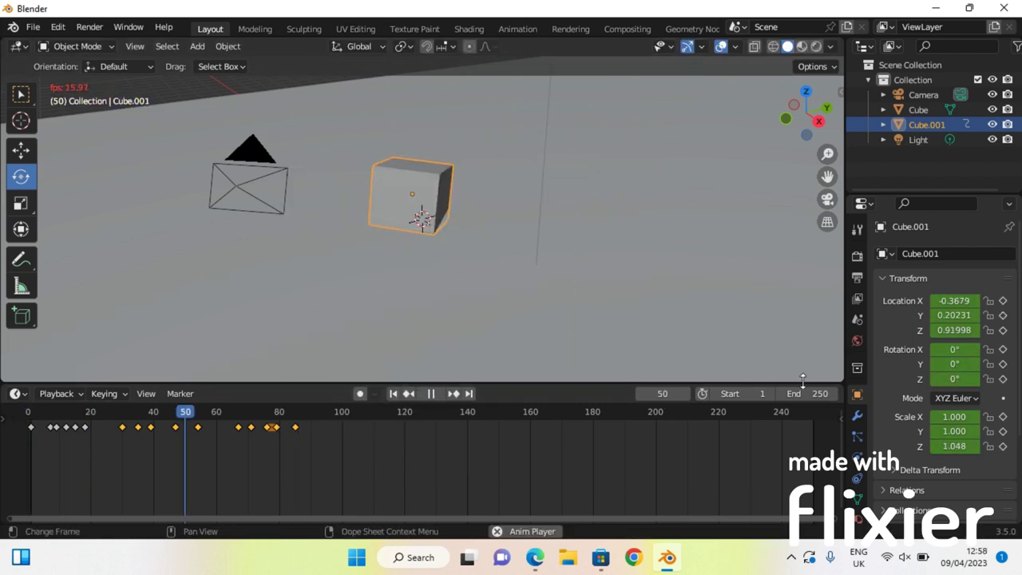
key(space)
drag(314, 412, 29, 412)
click(517, 28)
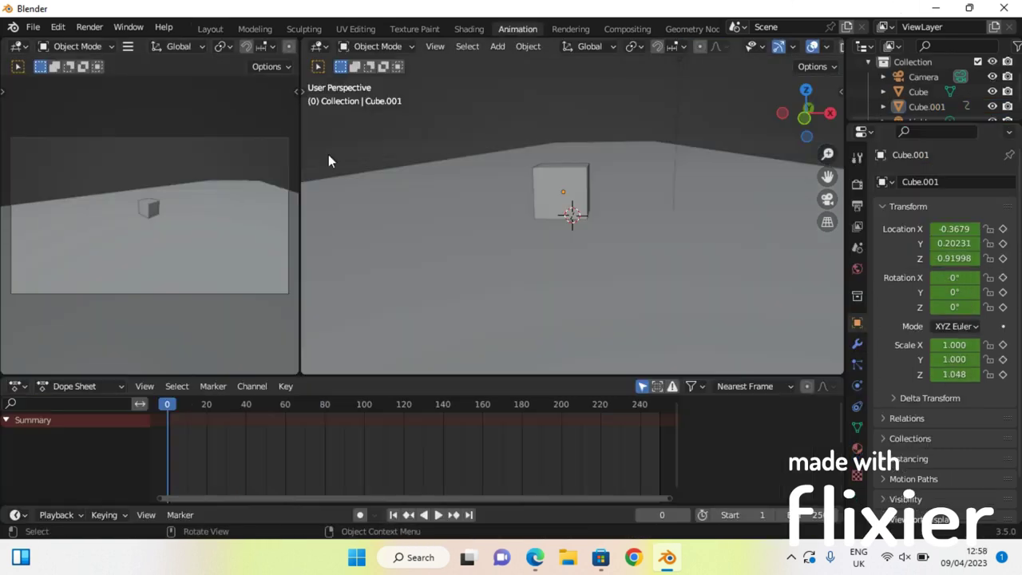
key(space)
key(space)
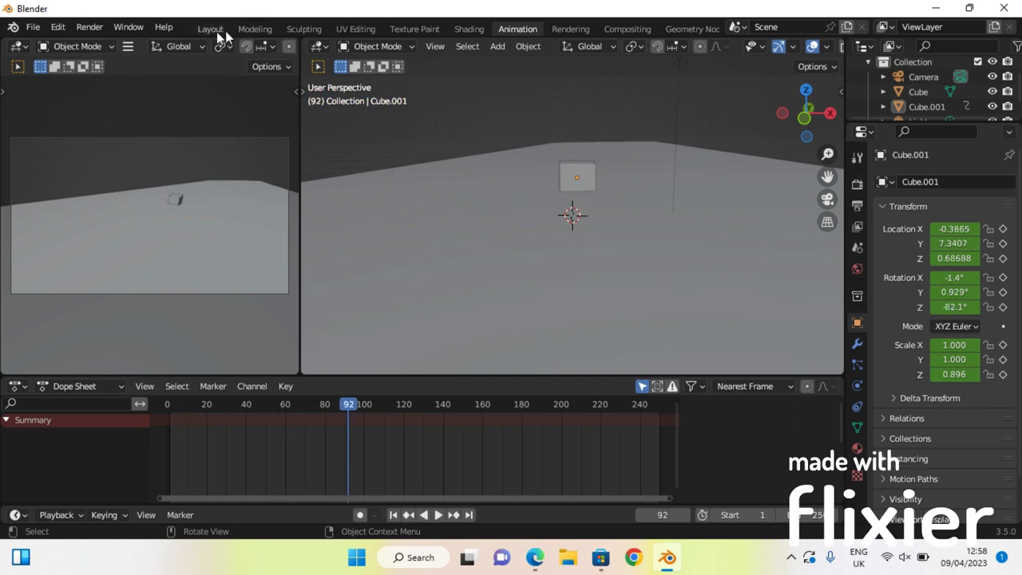
click(210, 28)
click(127, 26)
key(shift+Left)
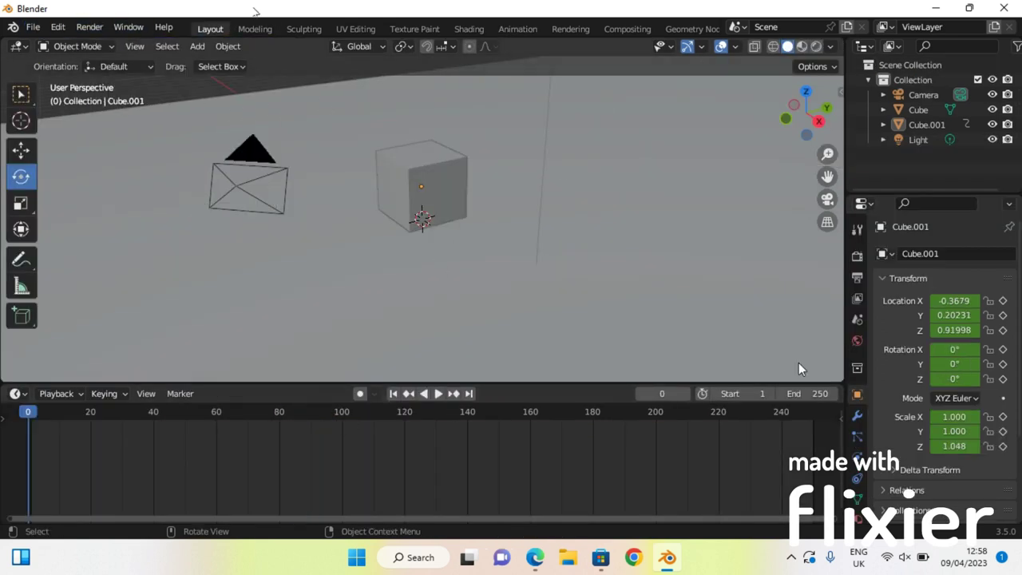
Play on to frame 95, select the cube, spin it to about 76.9° around Z and keyframe the pose.
key(space)
click(591, 156)
key(space)
click(24, 152)
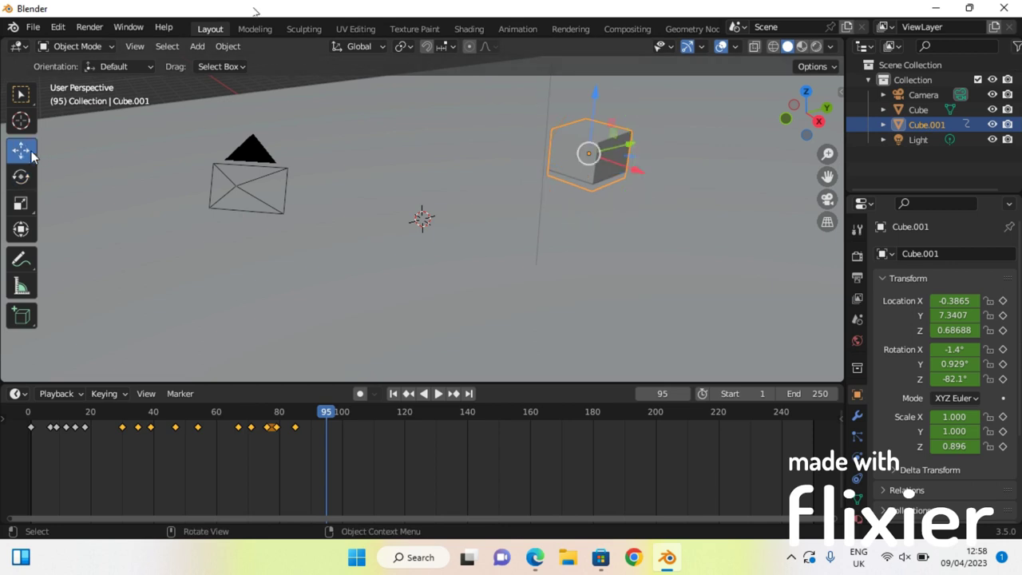
click(20, 176)
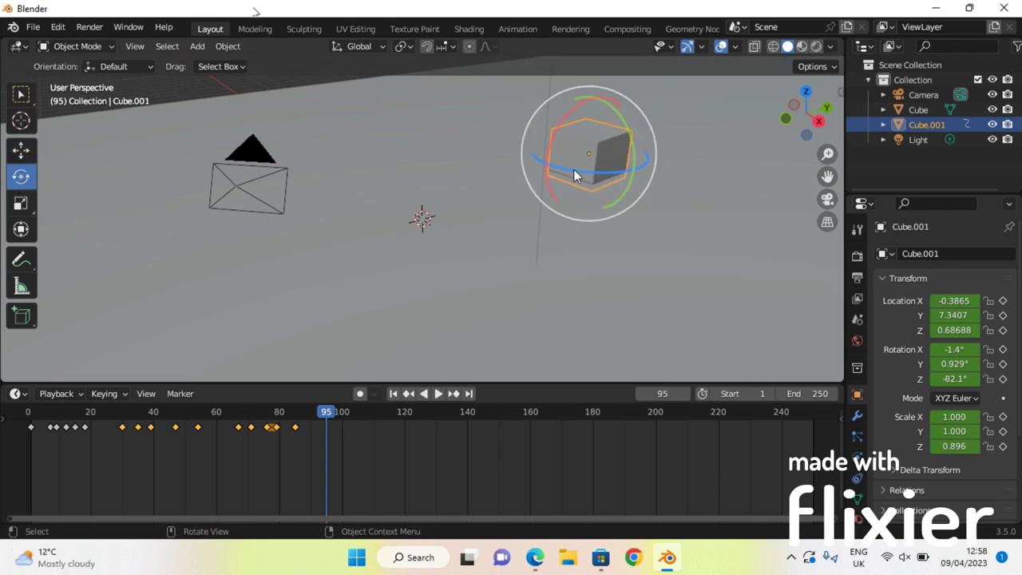
drag(575, 173, 546, 372)
key(i)
click(388, 380)
Advance to frame 100, move the cube up and back across the floor, and keyframe its position.
key(Right)
key(Right)
key(Right)
key(Right)
key(Right)
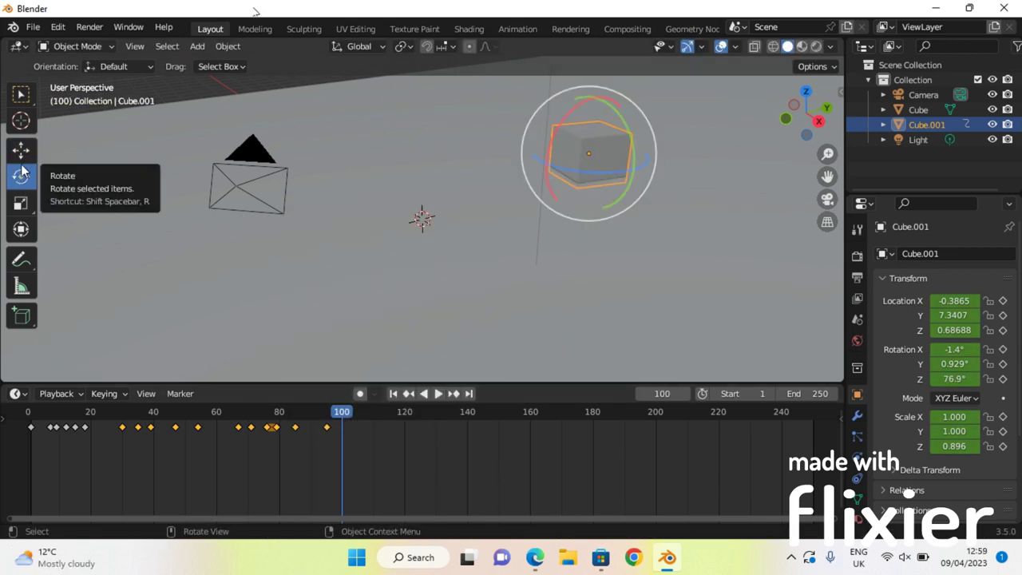
click(20, 149)
key(i)
drag(589, 152, 447, 106)
click(470, 137)
Insert further keyframes for the cube at frames 104 and 107.
click(353, 415)
key(i)
click(485, 134)
key(Right)
key(Right)
key(Right)
key(i)
click(447, 211)
Play on to frame 114, bring the cube down to about X -3.49, Y 2.09, Z 0.67 m, and keyframe the pose.
click(73, 413)
key(space)
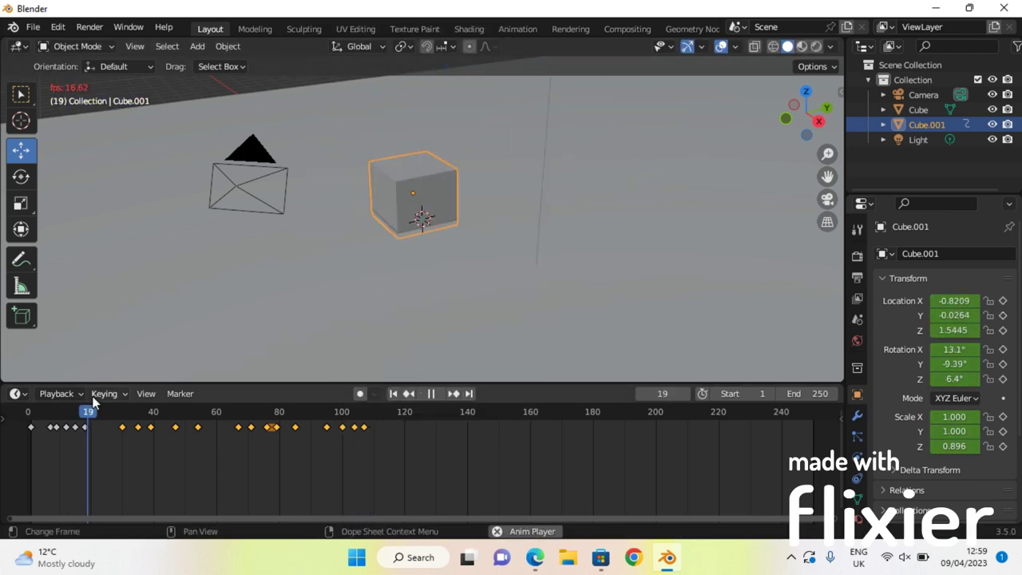
key(space)
key(i)
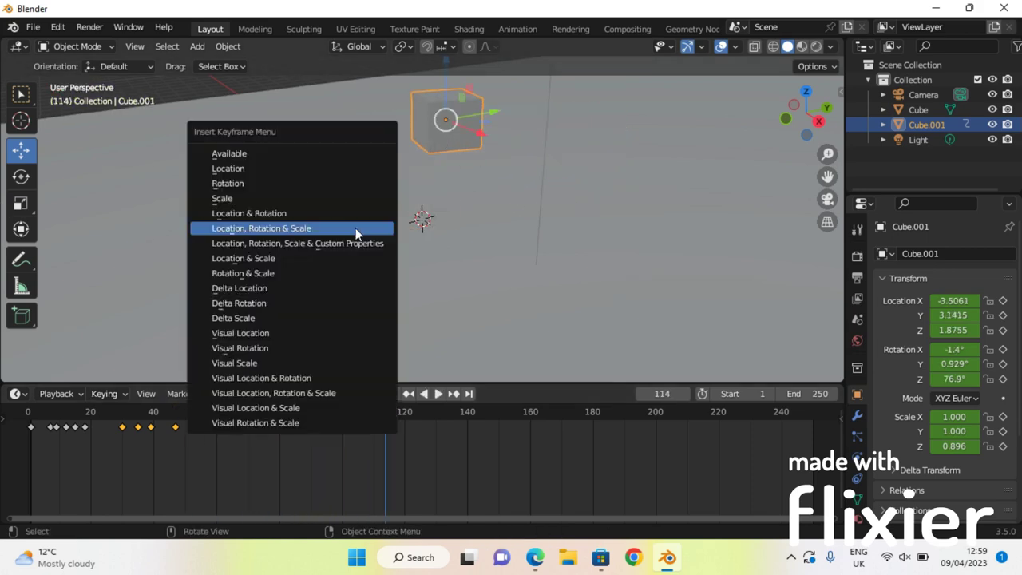
click(355, 227)
drag(445, 119, 422, 157)
key(i)
click(629, 163)
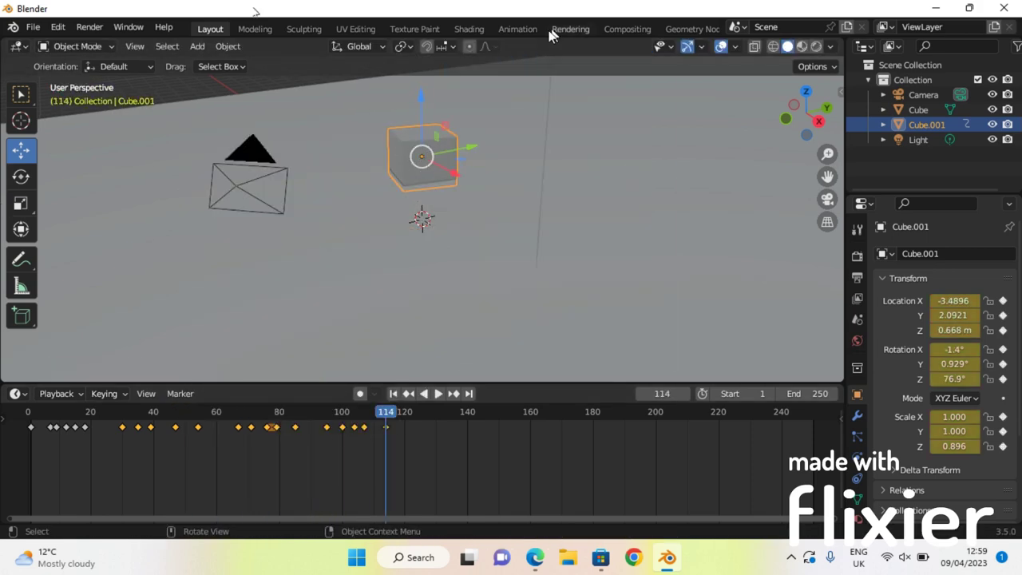
At frame 118, lift the cube to about X -5.10, Y 1.15, Z 2.66 m and keyframe its position.
drag(386, 413, 398, 413)
drag(422, 157, 255, 12)
key(i)
click(373, 133)
At frame 120, land the cube at about X -4.49, Y 0.36, Z 0.62 m and keyframe its position.
drag(399, 413, 405, 413)
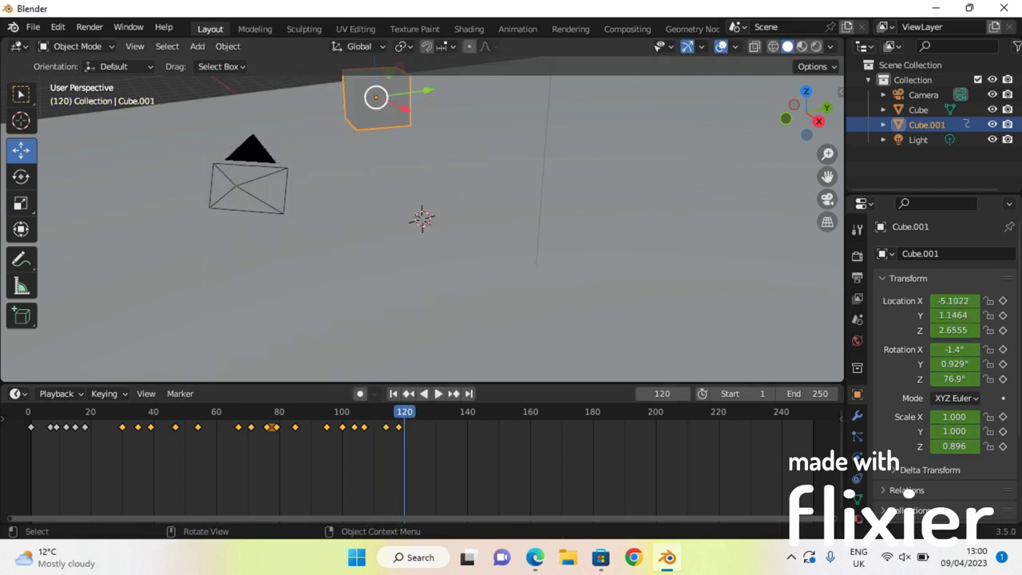
drag(376, 101, 368, 165)
key(i)
click(481, 131)
Play the animation from the start to frame 135, tilt the cube to about 4.84°, 31.6°, 64.1° and keyframe the pose.
click(393, 394)
click(439, 394)
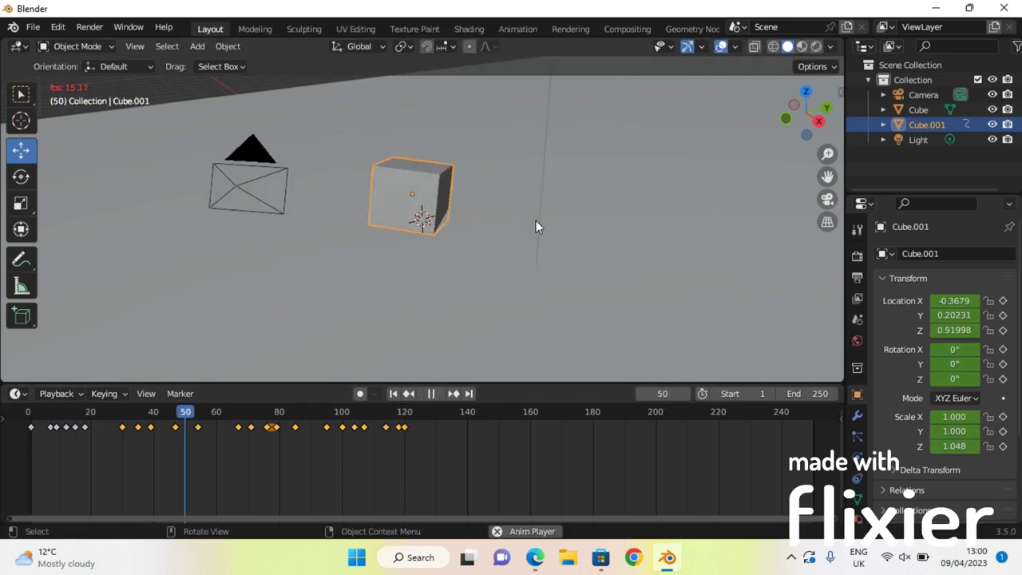
key(space)
click(21, 177)
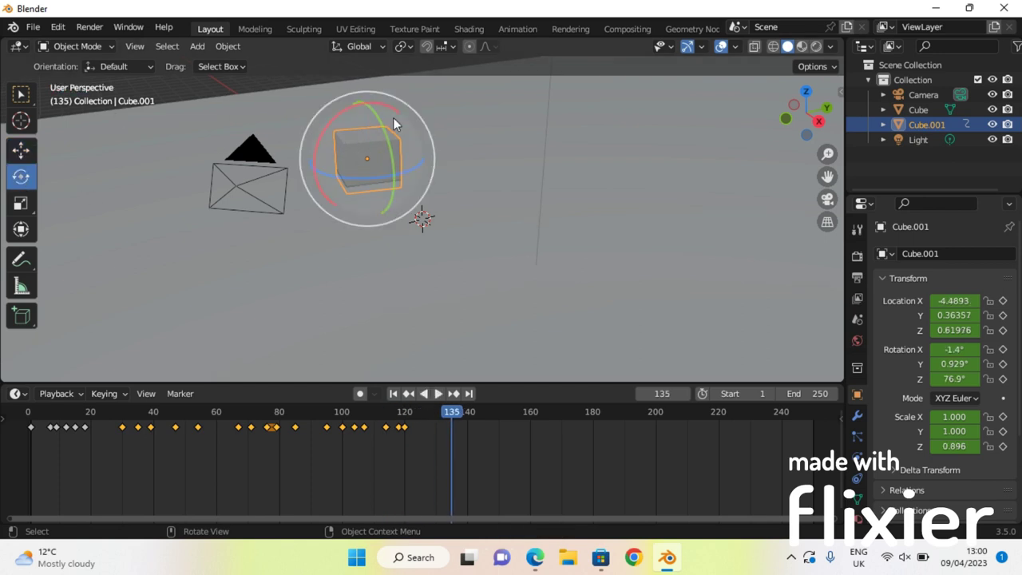
drag(393, 124, 479, 208)
key(i)
click(548, 317)
Advance to frame 139, rotate the tilted cube further and keyframe the pose.
key(Right)
key(Right)
key(Right)
key(Right)
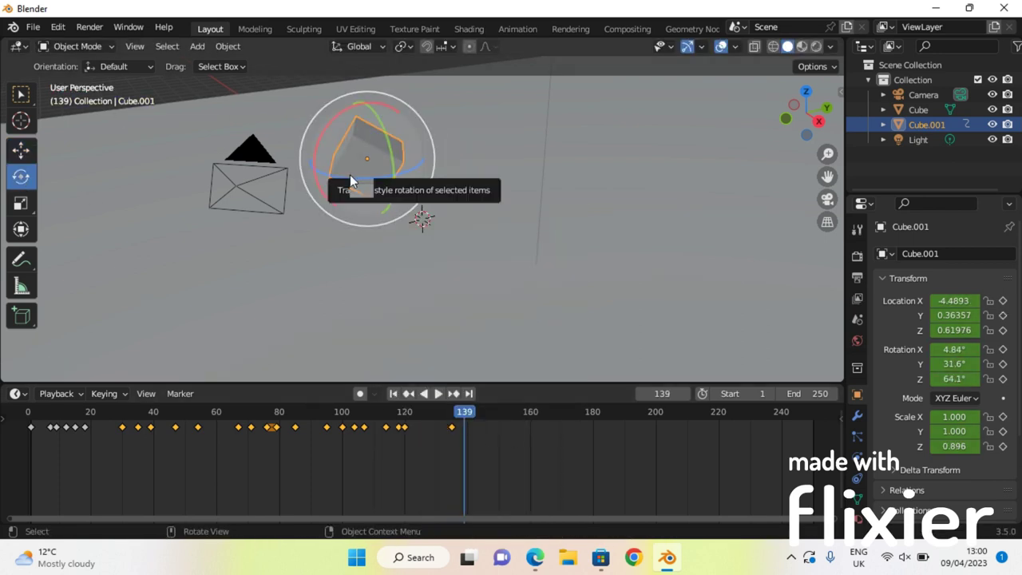
drag(351, 182, 490, 153)
key(i)
click(490, 153)
Advance to frame 145, rotate the cube to about 2.39°, 2.33°, 94.3° and keyframe the pose.
key(Right)
key(Right)
key(Right)
key(Right)
key(Right)
key(Right)
drag(354, 182, 311, 167)
key(i)
click(417, 201)
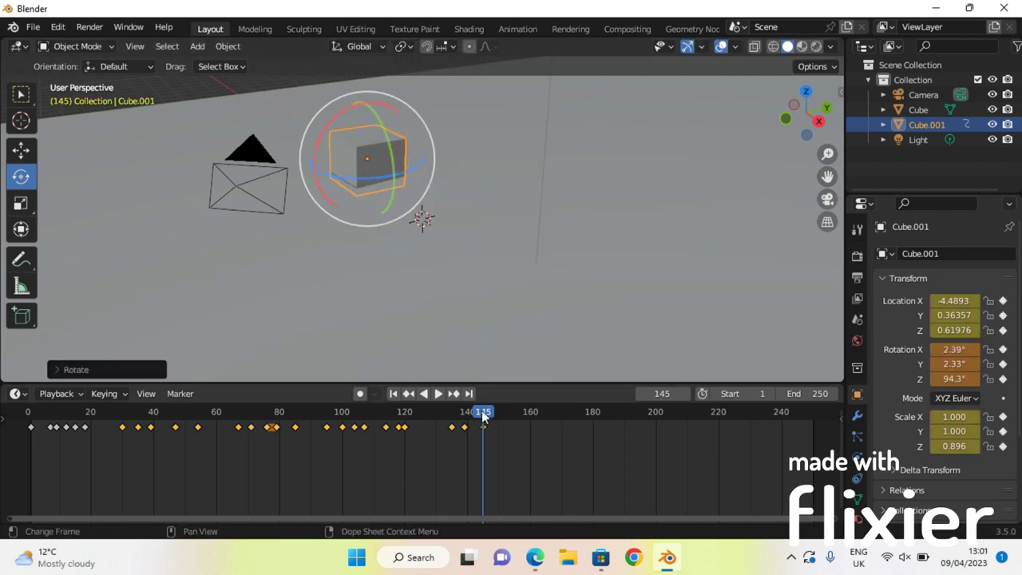
At frame 149, tilt the cube slightly to about 2.52°, 4°, 94.3° and keyframe the pose.
drag(484, 415, 495, 415)
drag(319, 155, 312, 183)
key(i)
click(417, 199)
At frame 154, rotate the cube to about 3.68°, 2.66°, -162° and keyframe the pose.
drag(496, 415, 511, 415)
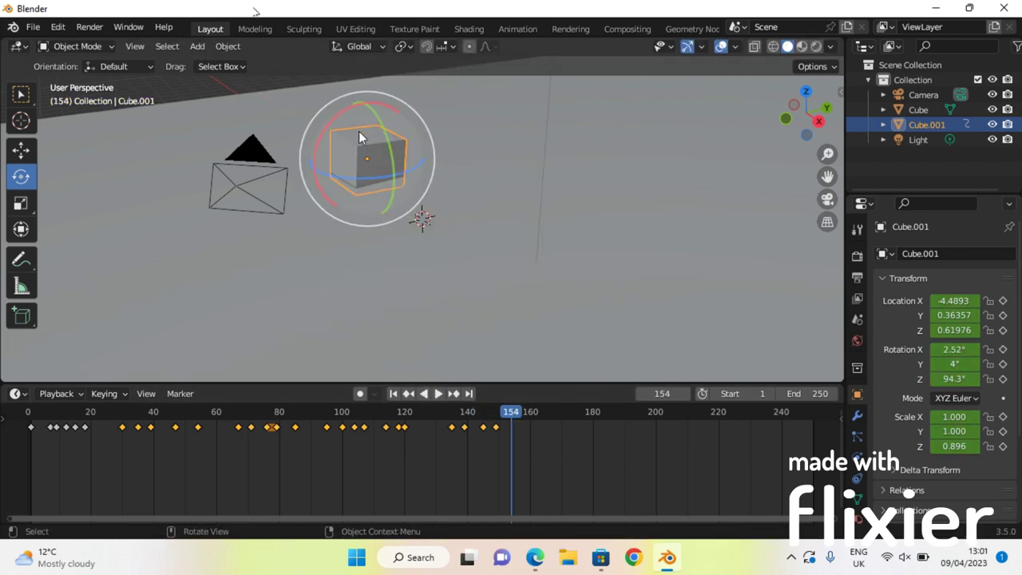
drag(404, 172, 193, 118)
drag(357, 177, 239, 195)
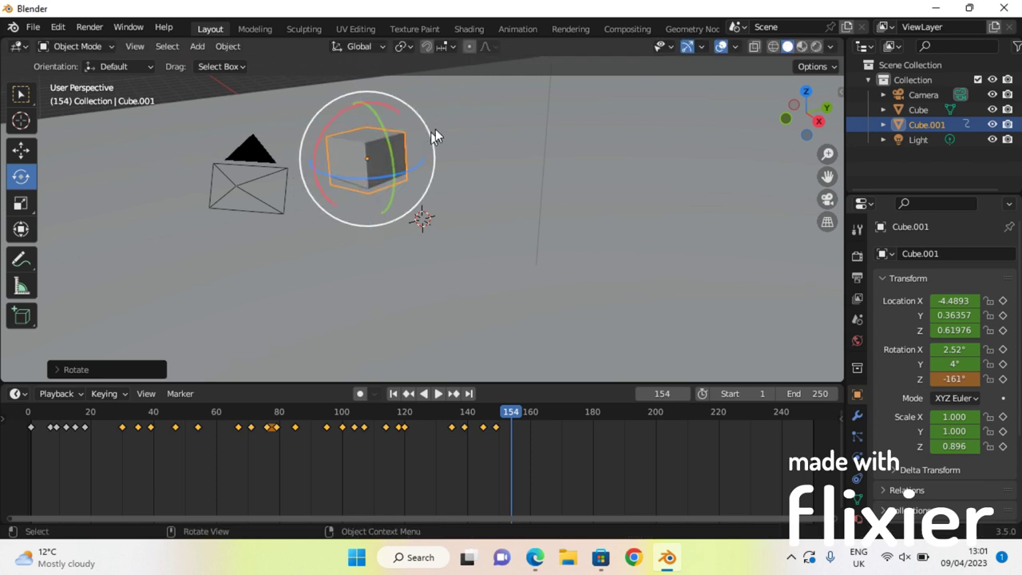
drag(432, 130, 432, 134)
key(i)
click(534, 308)
Play the animation from the start to frame 164, select the cube, lift it into a jump and keyframe its position.
click(393, 394)
click(438, 394)
click(213, 87)
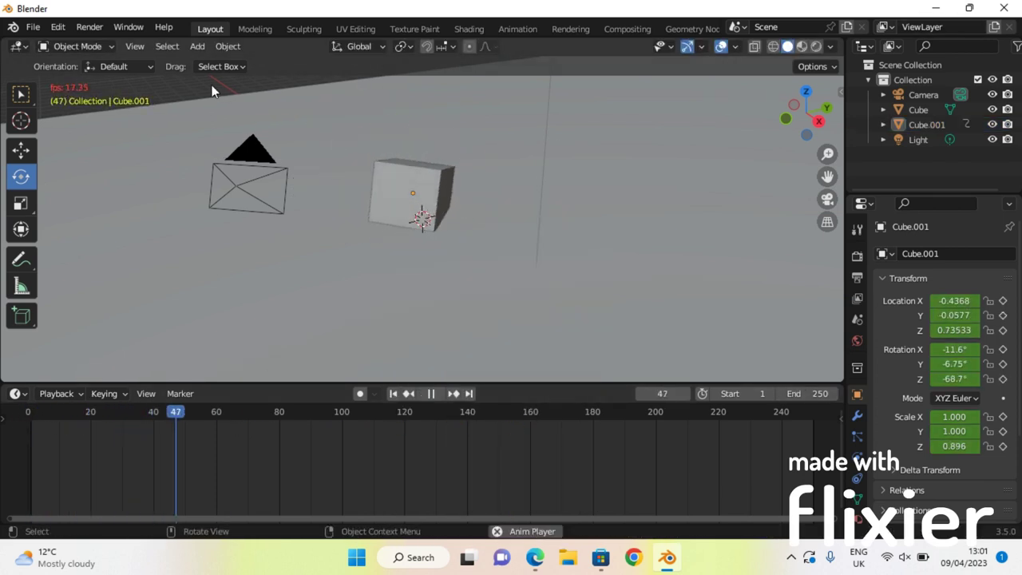
key(space)
click(364, 161)
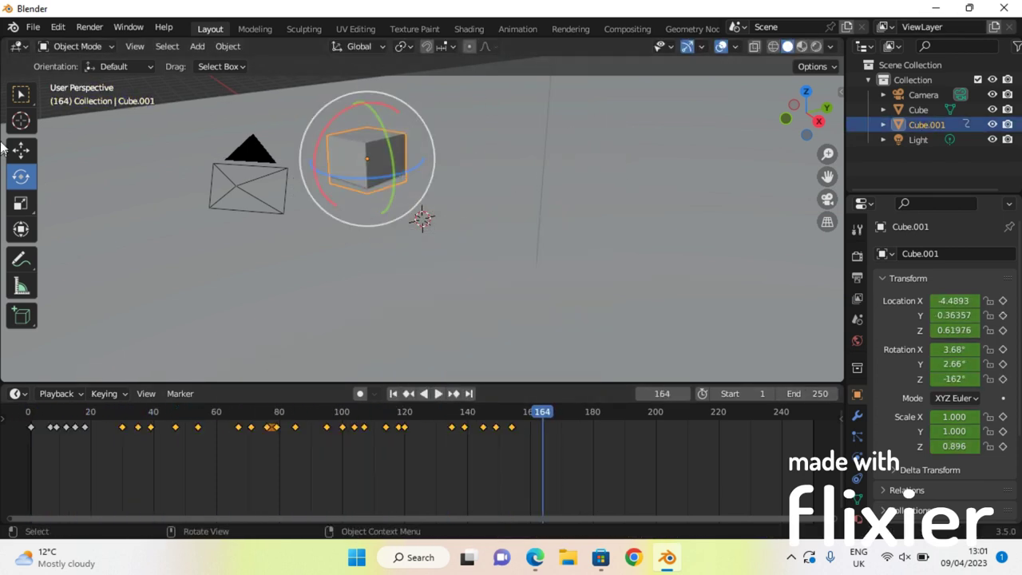
click(19, 151)
drag(368, 159, 418, 123)
key(i)
click(418, 123)
At frame 168, land the cube at about X -2.69, Y 3.43, Z 0.65 m and keyframe its position.
drag(543, 413, 555, 413)
drag(422, 122, 464, 156)
key(i)
click(352, 133)
Move the cube across the floor to about X -2.78, Y 8.62, Z 0.60 m, keyframing it at frame 174 and about frame 176.
click(985, 558)
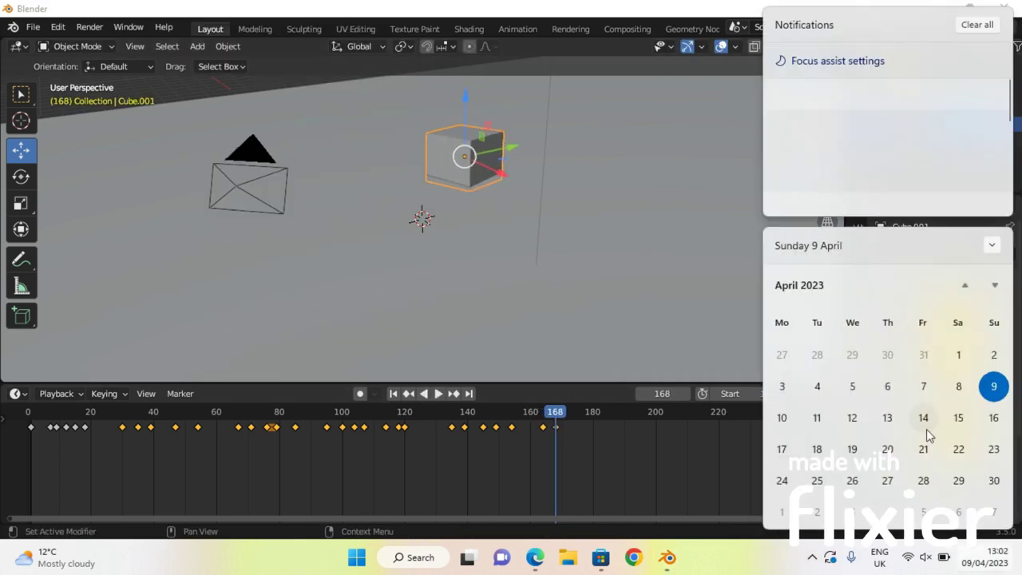
click(566, 414)
key(space)
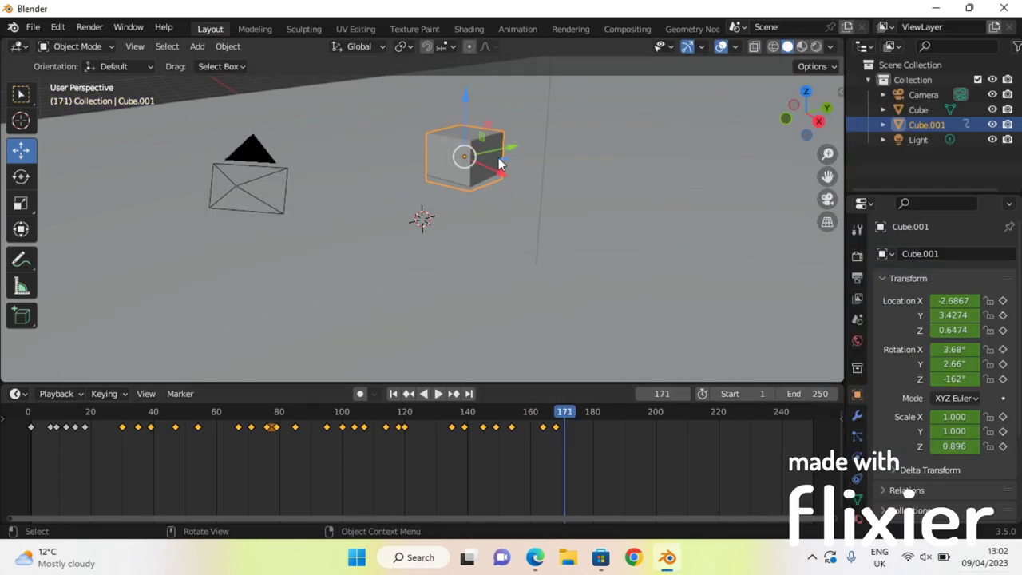
drag(564, 413, 502, 425)
key(space)
key(space)
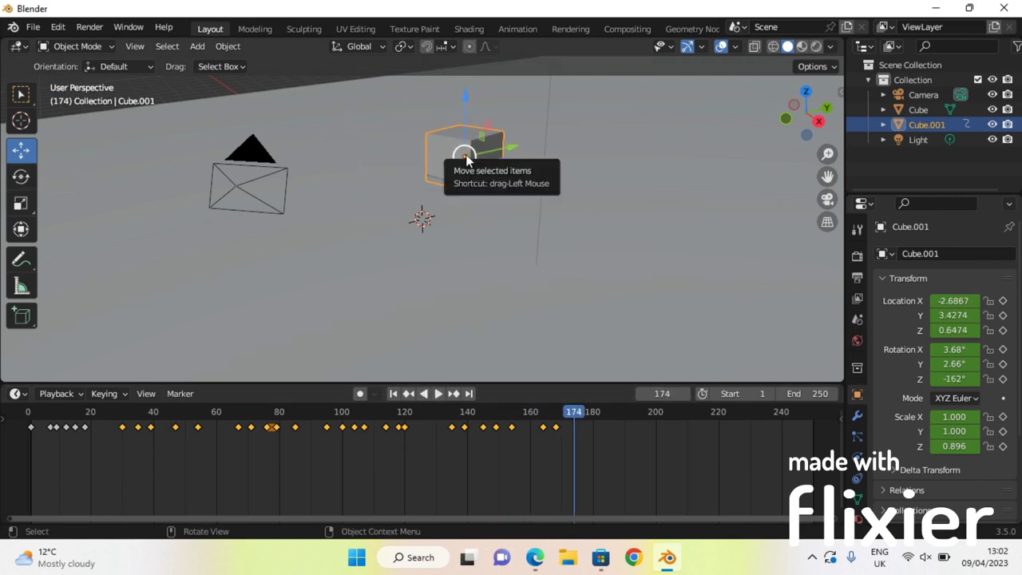
drag(467, 159, 617, 126)
key(i)
click(628, 137)
click(581, 414)
key(i)
click(617, 127)
Play the animation from frame 0 in the Animation workspace, checking the camera view, and select the cube in the Layout workspace.
click(29, 414)
click(156, 79)
key(space)
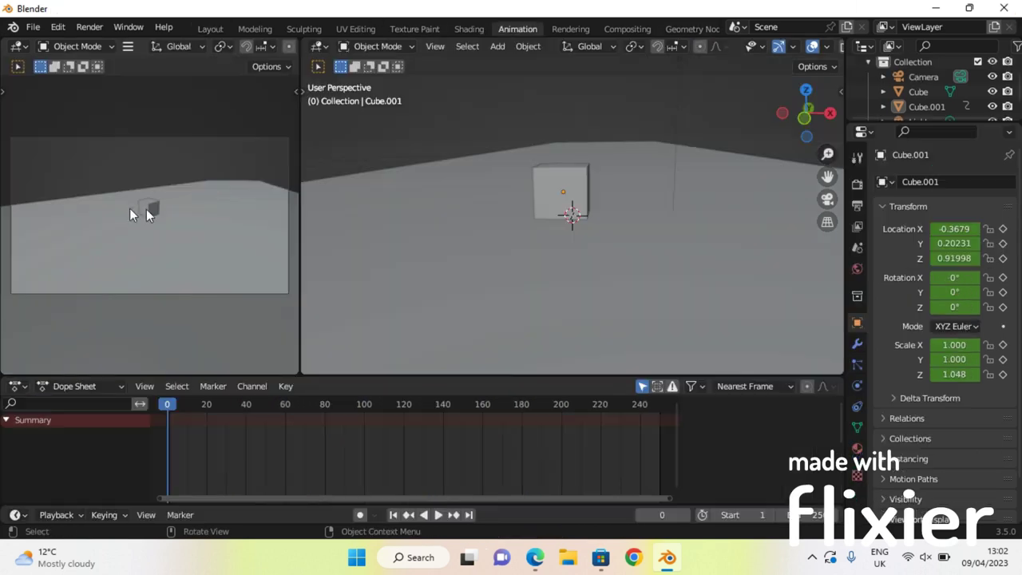
key(space)
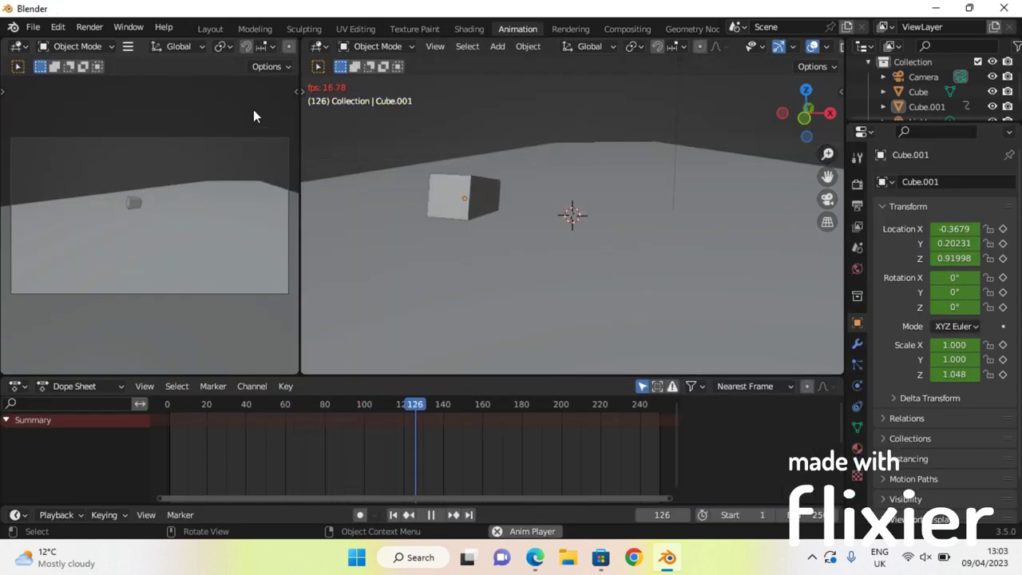
key(space)
middle_drag(607, 111, 710, 151)
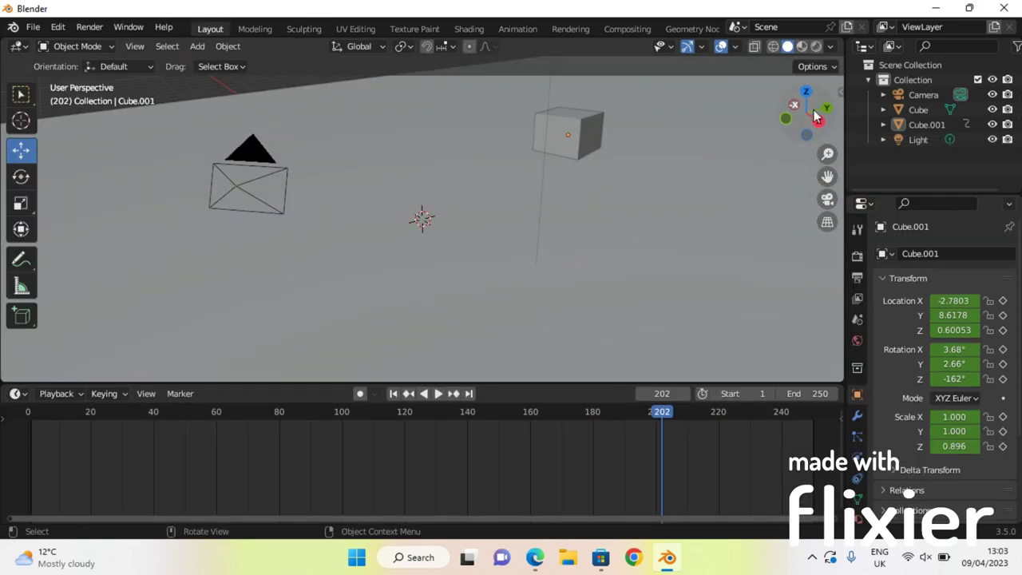
click(566, 132)
mouse_move(535, 557)
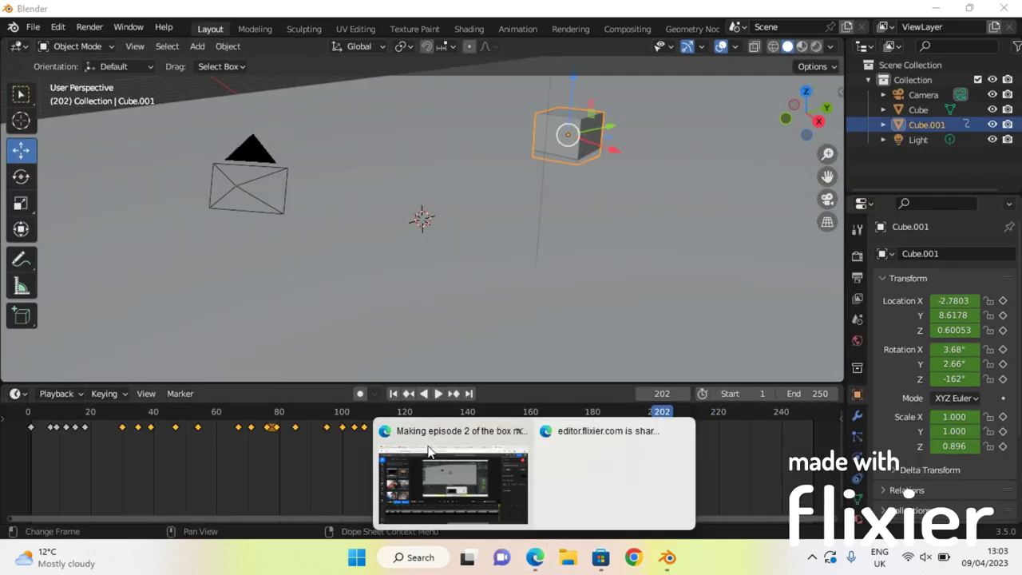
click(456, 479)
click(670, 562)
Return to frame 0 and review the cube's motion up to frame 200 in the Animation workspace.
click(28, 411)
click(517, 29)
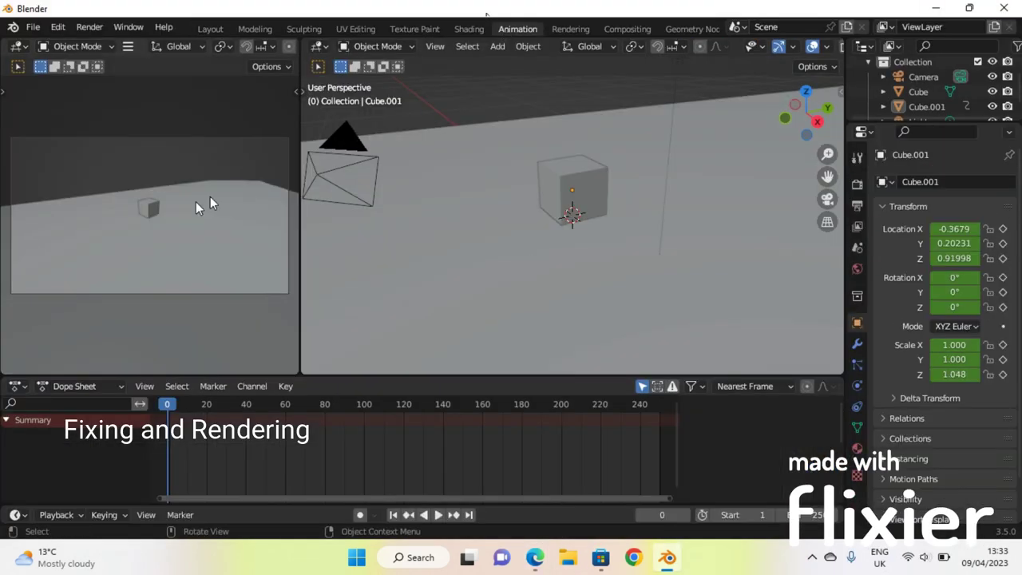
key(space)
key(space)
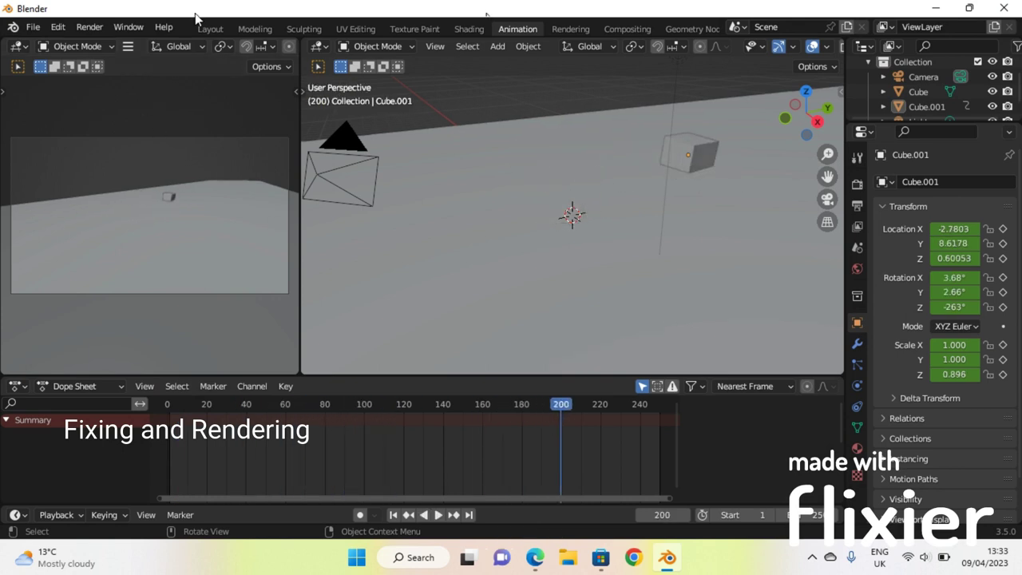
Play on to frame 210 in the Layout workspace and set the animation's end frame to 210.
click(210, 29)
key(space)
key(space)
click(831, 395)
text(2)
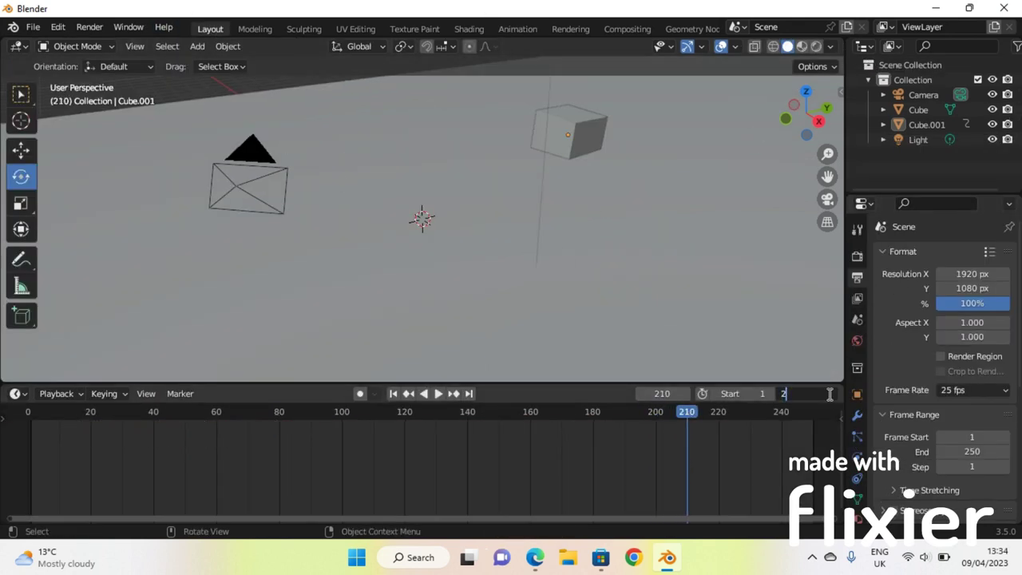
text(10)
key(Return)
Play back the shortened animation range and return to frame 0.
key(space)
key(space)
click(28, 411)
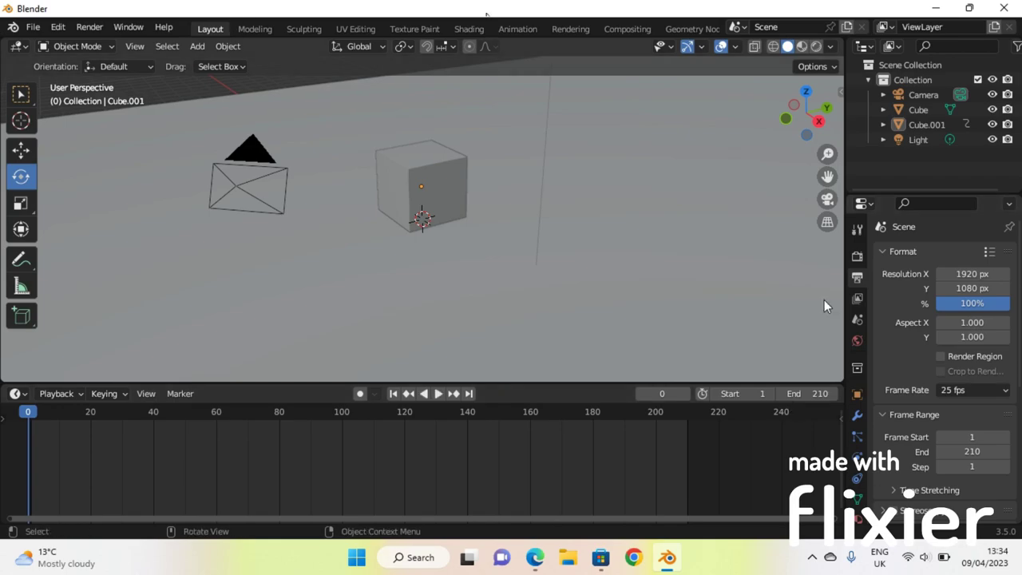
click(92, 27)
click(111, 46)
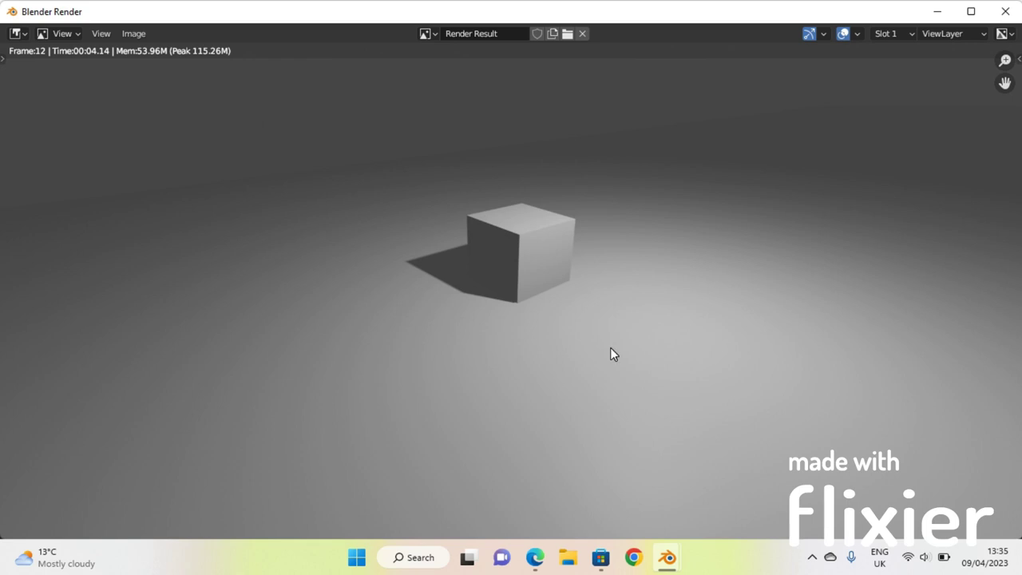
click(1005, 11)
Set the render output's file format to AVI Raw and its output folder to C:\Users\User\Videos\.
scroll(918, 390, down, 5)
click(974, 397)
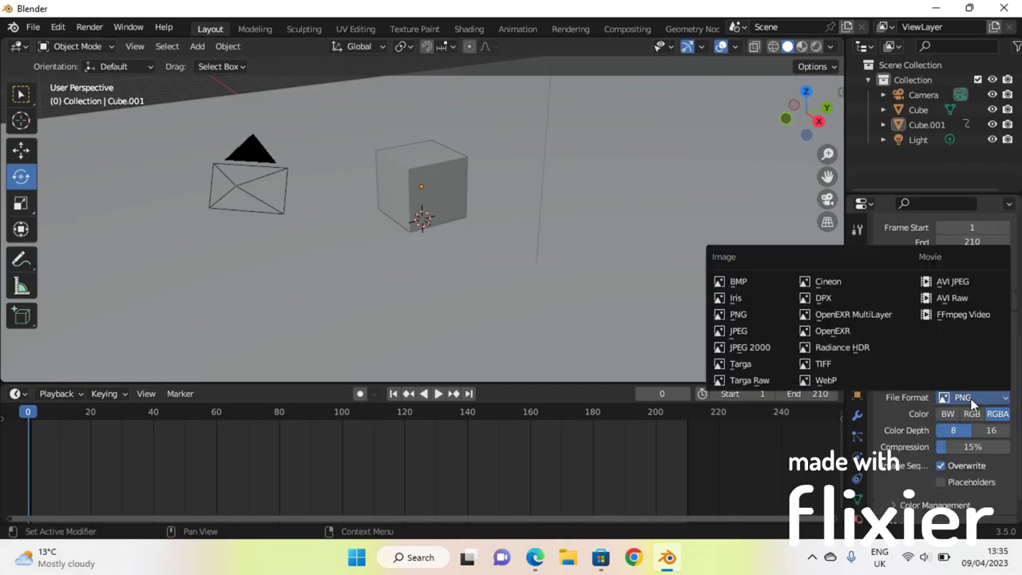
click(953, 298)
scroll(986, 397, up, 1)
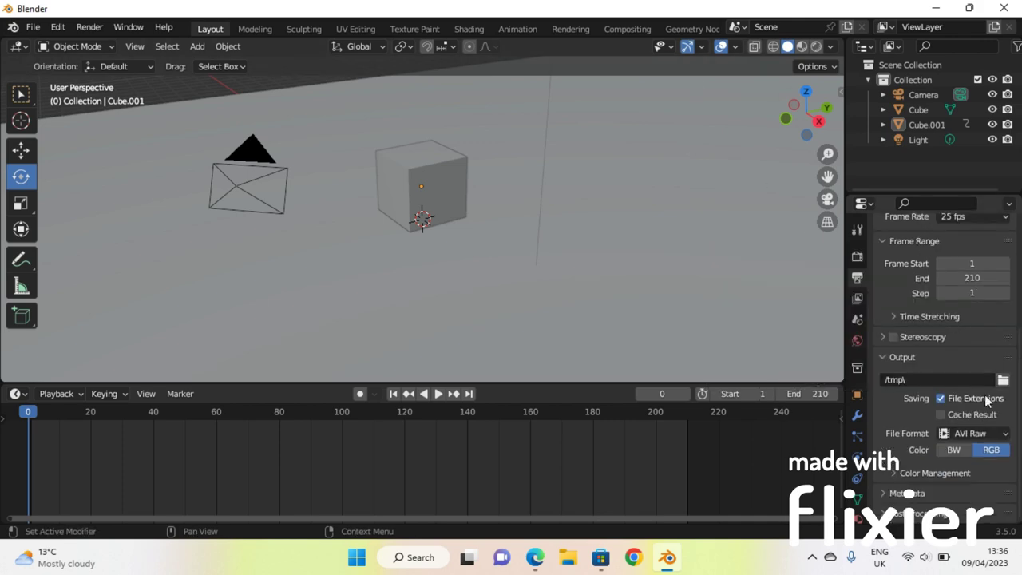
click(1003, 381)
click(160, 244)
click(747, 488)
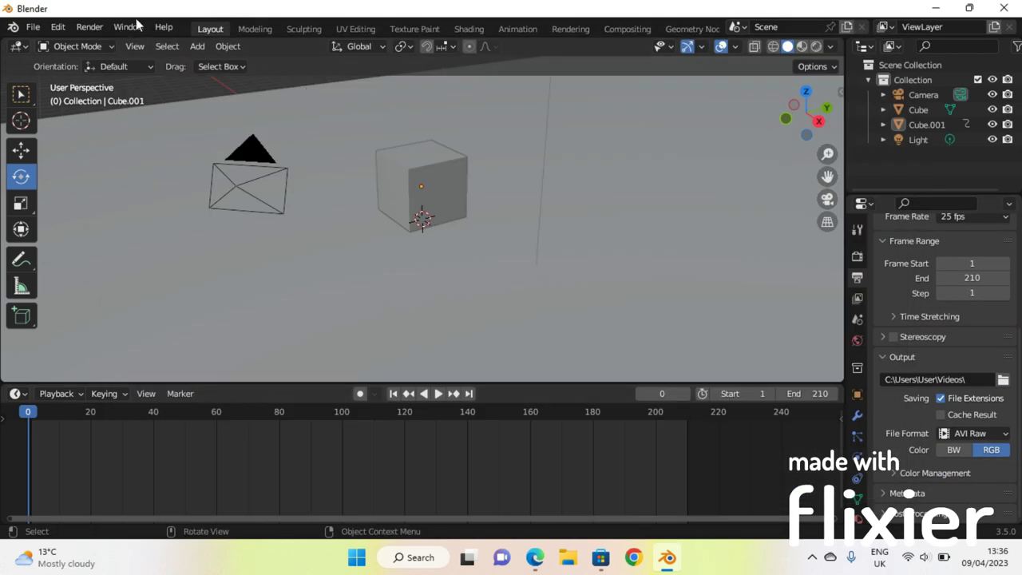
Render the full animation to the video output.
click(90, 27)
click(126, 60)
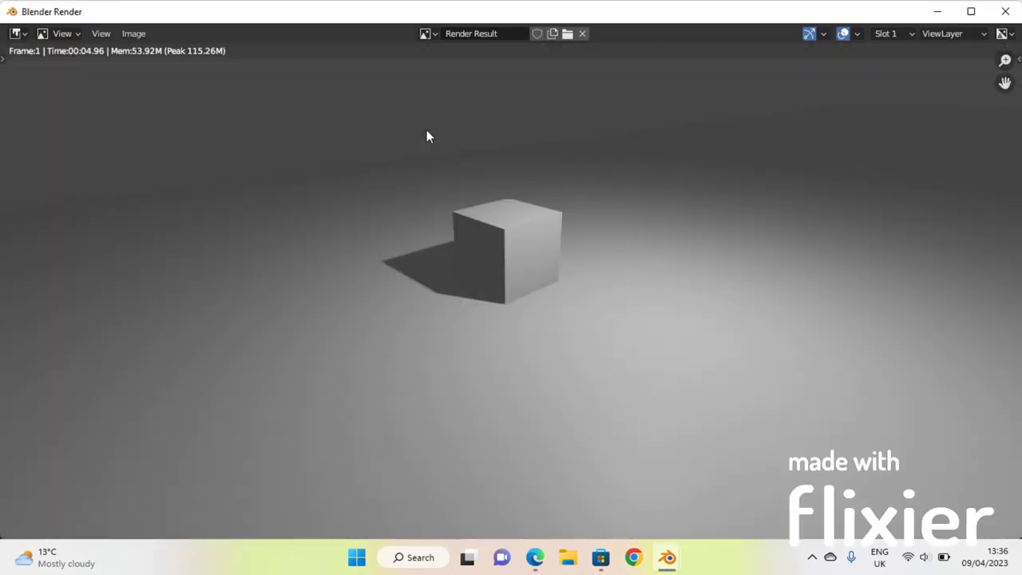